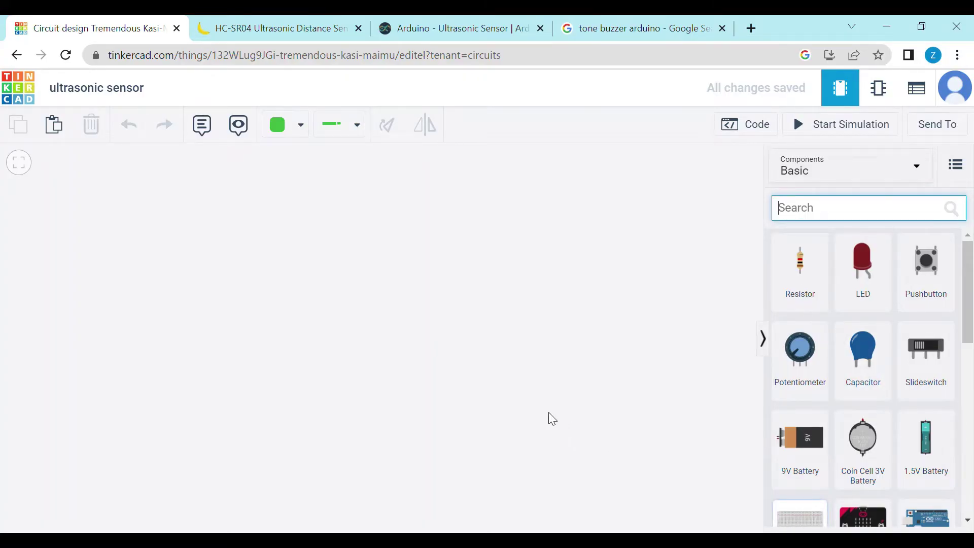
# - Place a small breadboard on the workplane and an Arduino Uno R3 beside it
pyautogui.moveTo(552, 419); pyautogui.dragTo(566, 369)
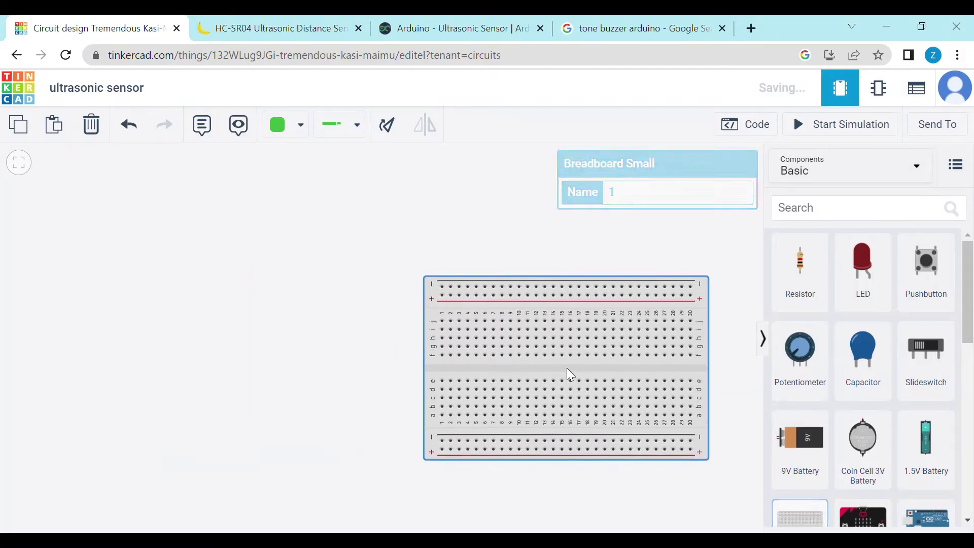
pyautogui.click(817, 222)
pyautogui.write('ardui')
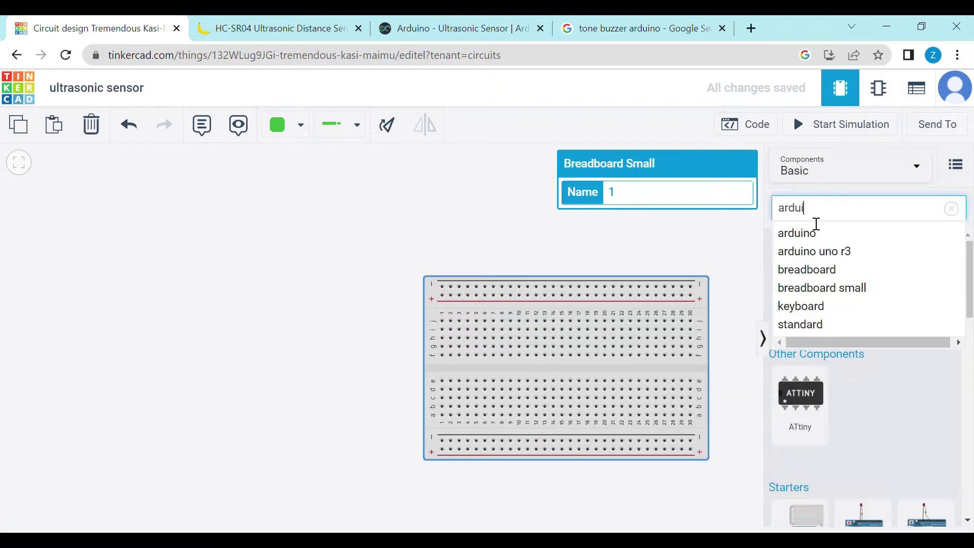
pyautogui.click(816, 233)
pyautogui.moveTo(801, 279); pyautogui.dragTo(290, 373)
pyautogui.click(560, 220)
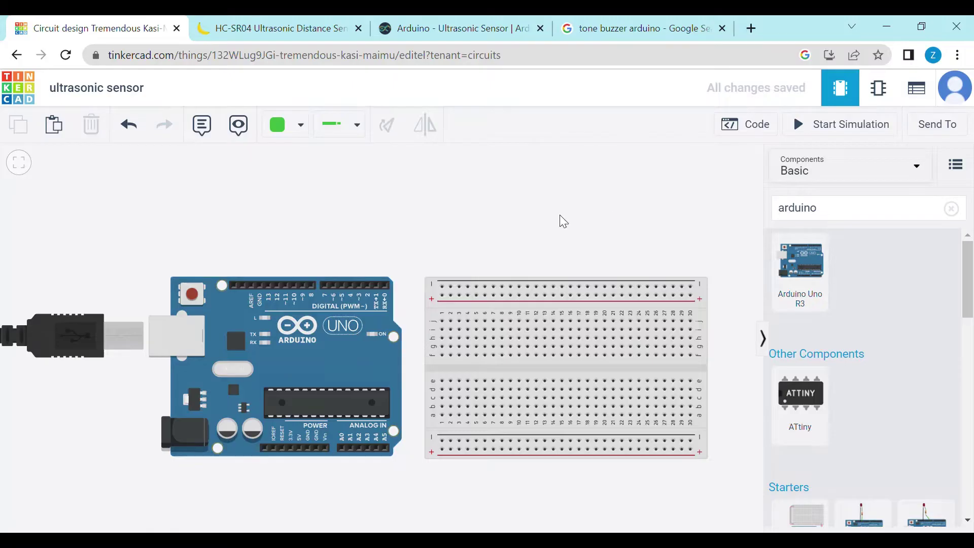
# - Place a red LED in columns 15–16 and a second LED in columns 10–11 of the breadboard, coloring the second one green
pyautogui.click(833, 213)
pyautogui.press('BackSpace')
pyautogui.press('BackSpace')
pyautogui.press('BackSpace')
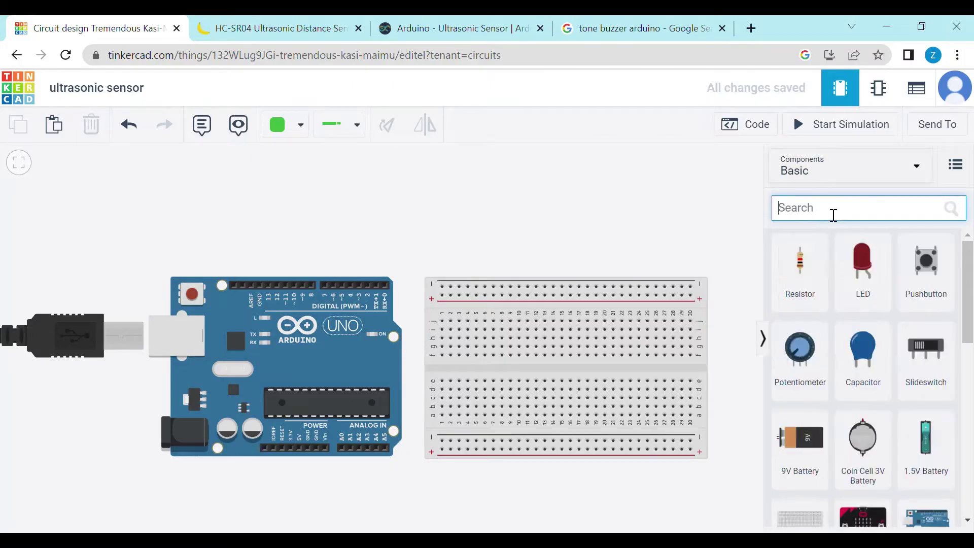
pyautogui.moveTo(862, 264); pyautogui.dragTo(568, 333)
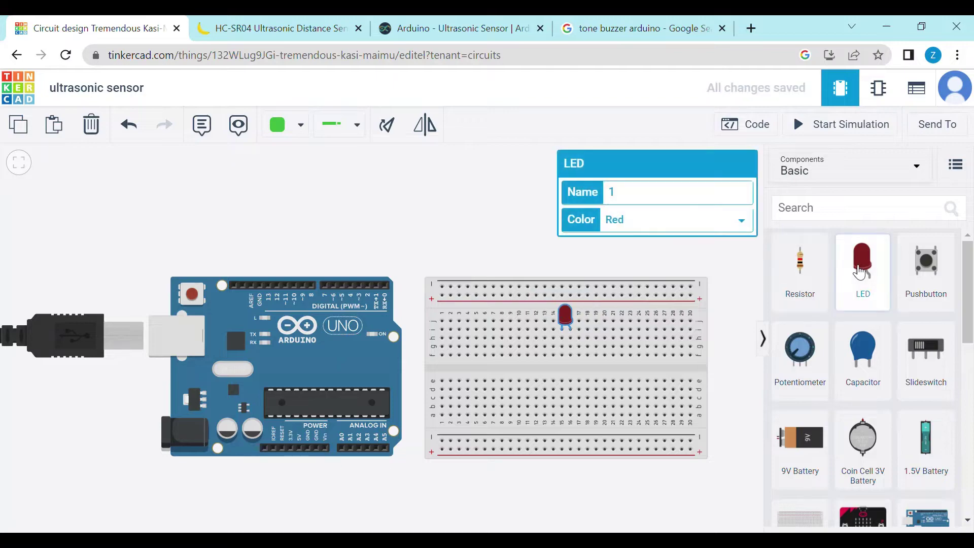
pyautogui.moveTo(511, 350); pyautogui.dragTo(523, 327)
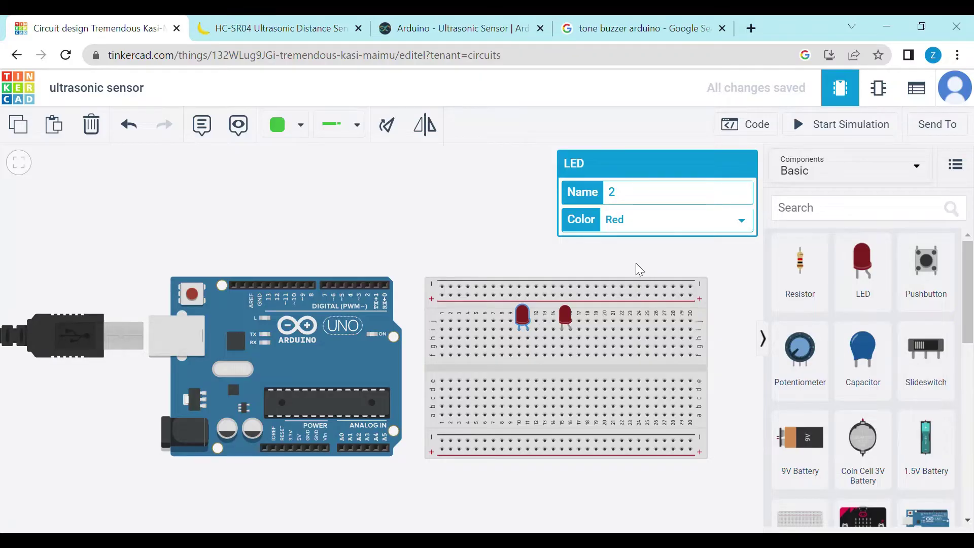
pyautogui.click(630, 246)
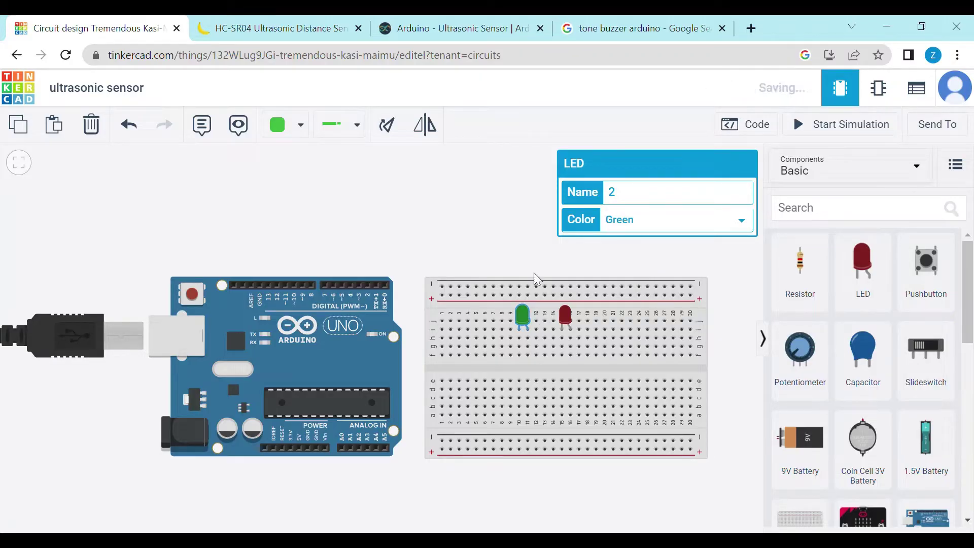
pyautogui.click(472, 245)
# - Add a resistor, rotate it horizontal and seat it in row g from column 16, in line with the red LED's anode
pyautogui.moveTo(801, 261); pyautogui.dragTo(597, 339)
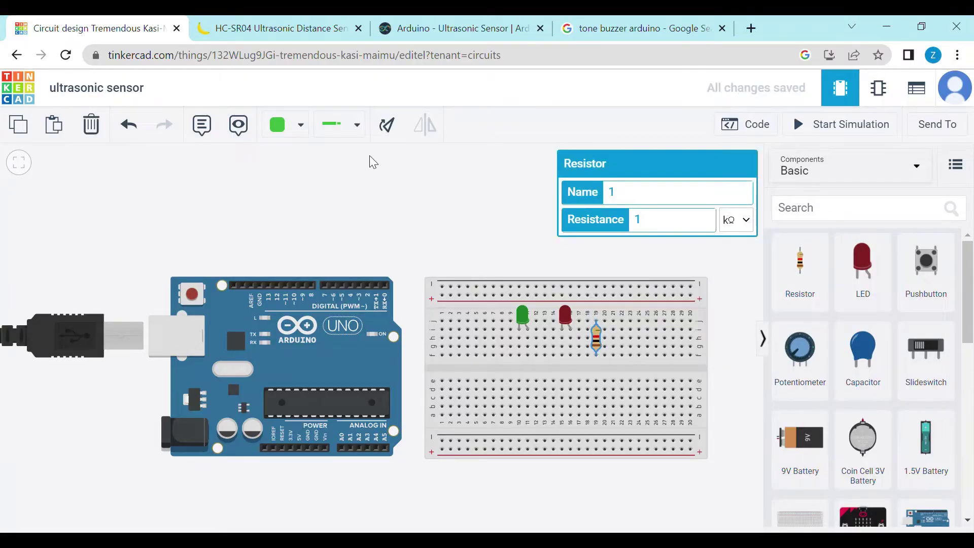
pyautogui.click(398, 129)
pyautogui.click(399, 131)
pyautogui.click(399, 131)
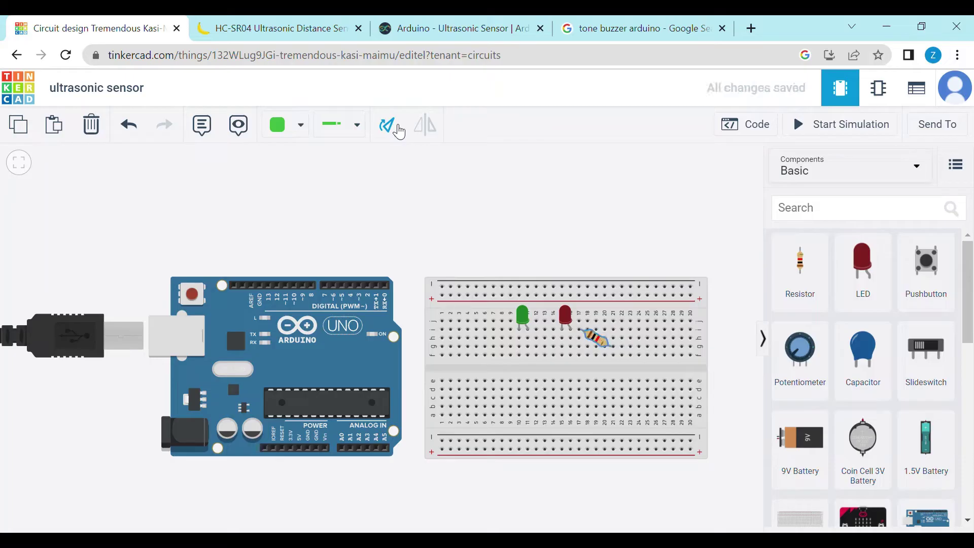
pyautogui.click(399, 131)
pyautogui.click(399, 131)
pyautogui.click(399, 131)
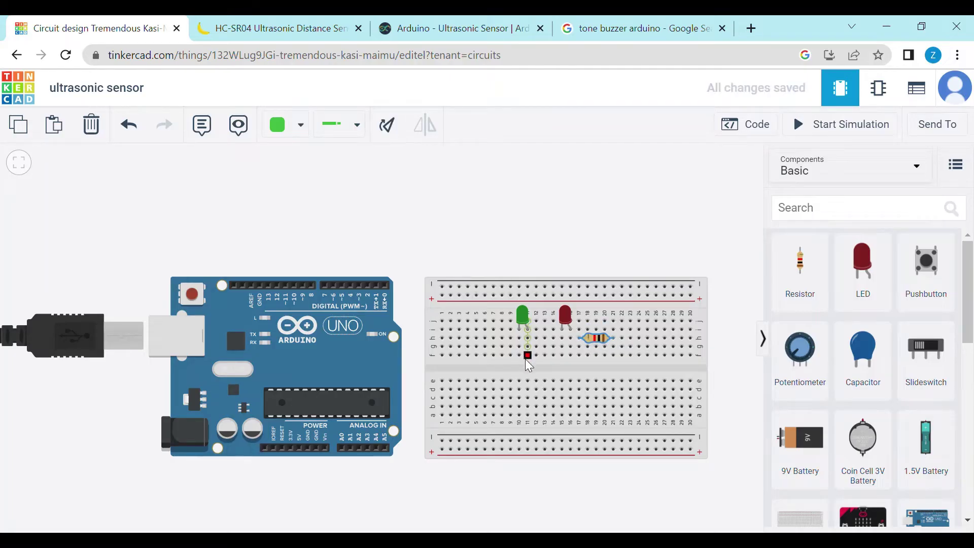
pyautogui.moveTo(599, 344)
pyautogui.mouseDown()
pyautogui.moveTo(573, 344)
pyautogui.moveTo(589, 344)
pyautogui.mouseUp()
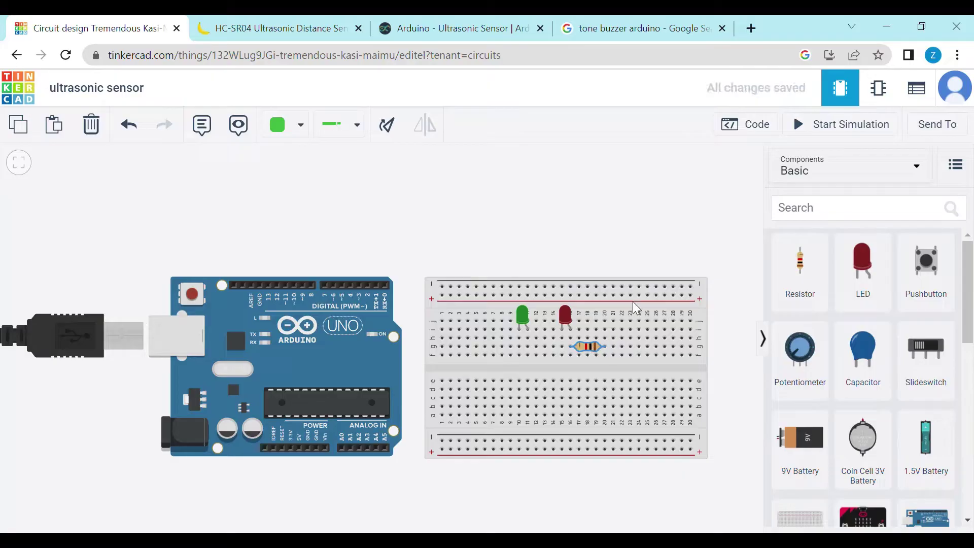
# - Add a second horizontal resistor in row g from column 9 to 13 and shift the green LED to columns 8–9
pyautogui.moveTo(823, 275); pyautogui.dragTo(539, 347)
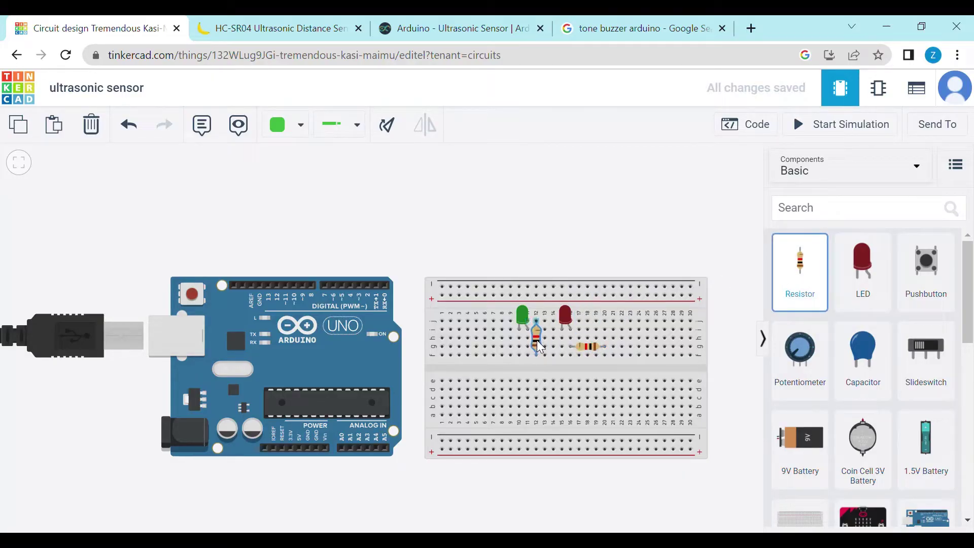
pyautogui.click(389, 125)
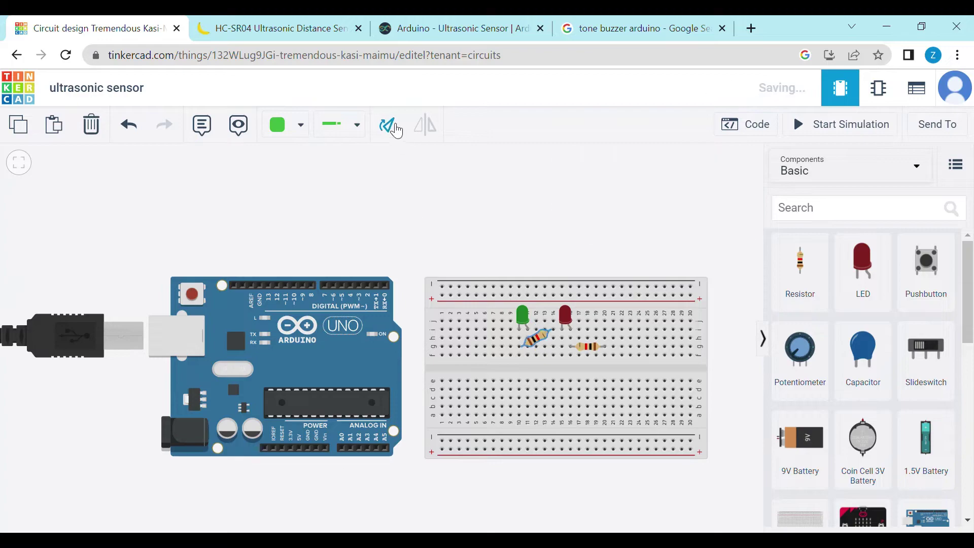
pyautogui.click(523, 316)
pyautogui.moveTo(524, 315); pyautogui.dragTo(526, 350)
pyautogui.click(536, 340)
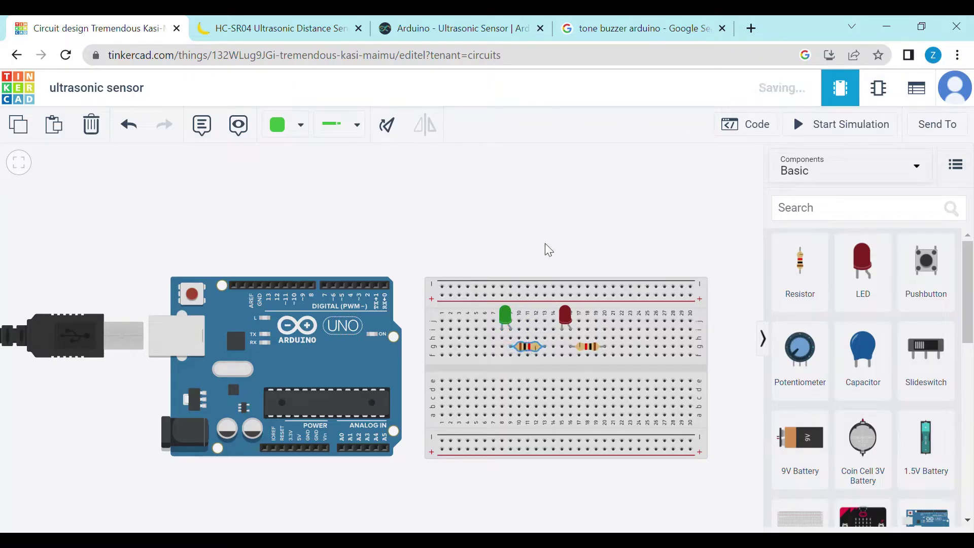
pyautogui.click(546, 223)
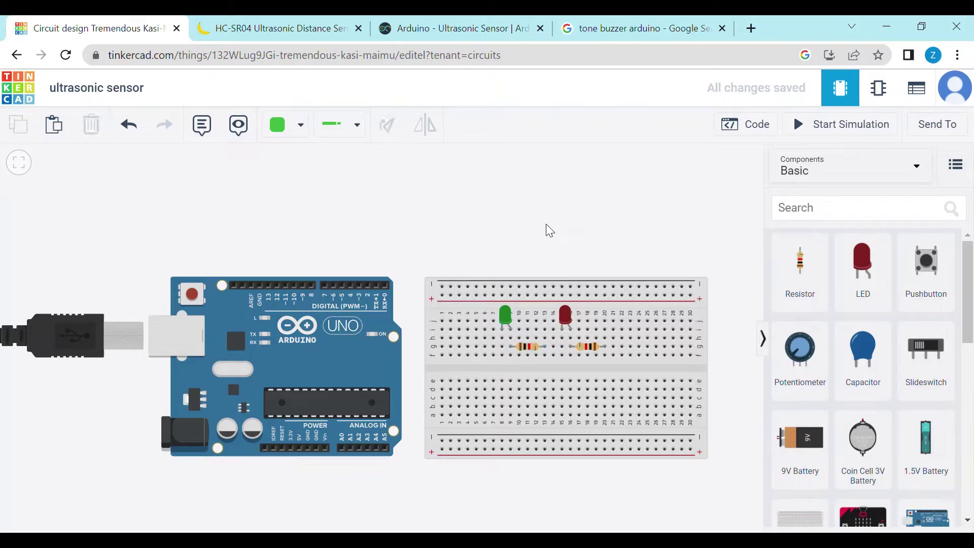
# - Wire the breadboard's upper negative rail to the red LED's cathode column with a squared bend and color the wire black
pyautogui.click(555, 287)
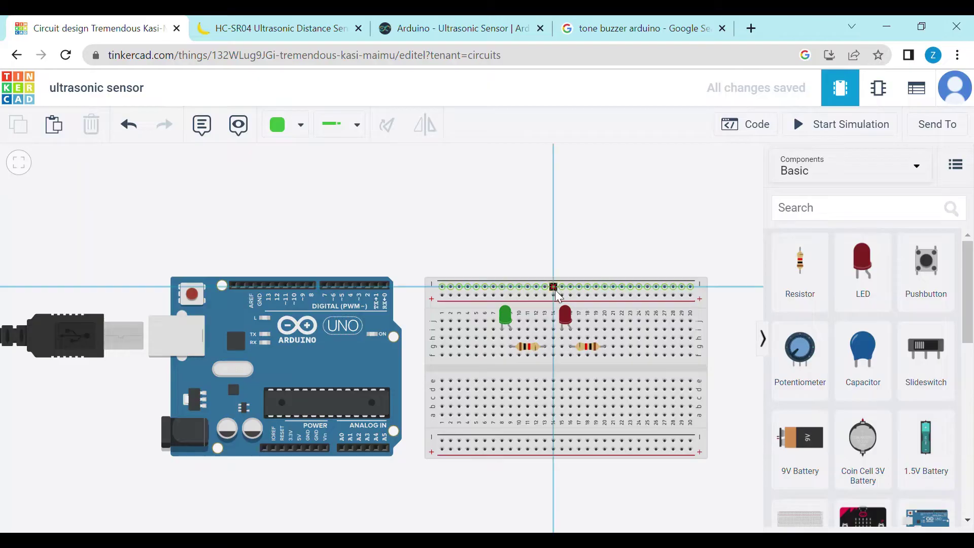
pyautogui.click(560, 336)
pyautogui.moveTo(562, 345); pyautogui.dragTo(553, 343)
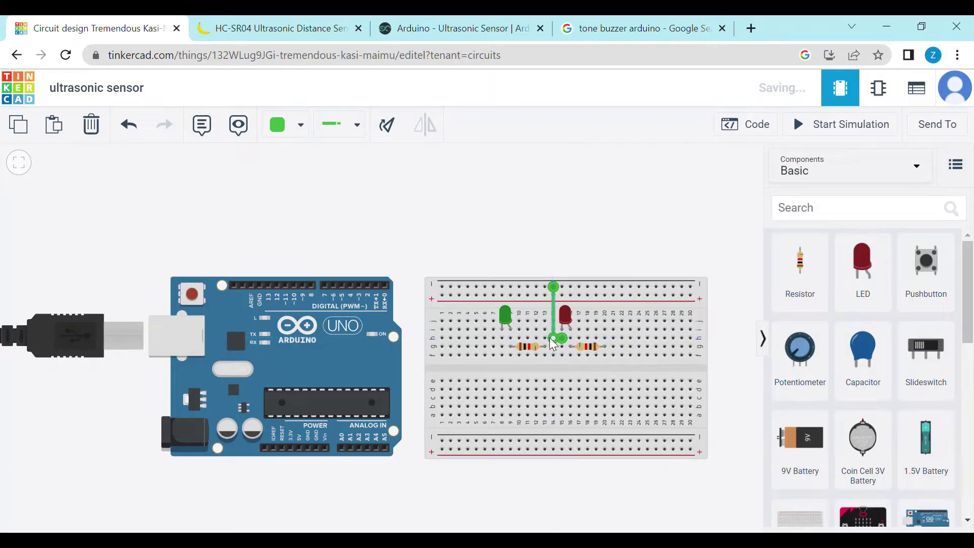
pyautogui.click(284, 126)
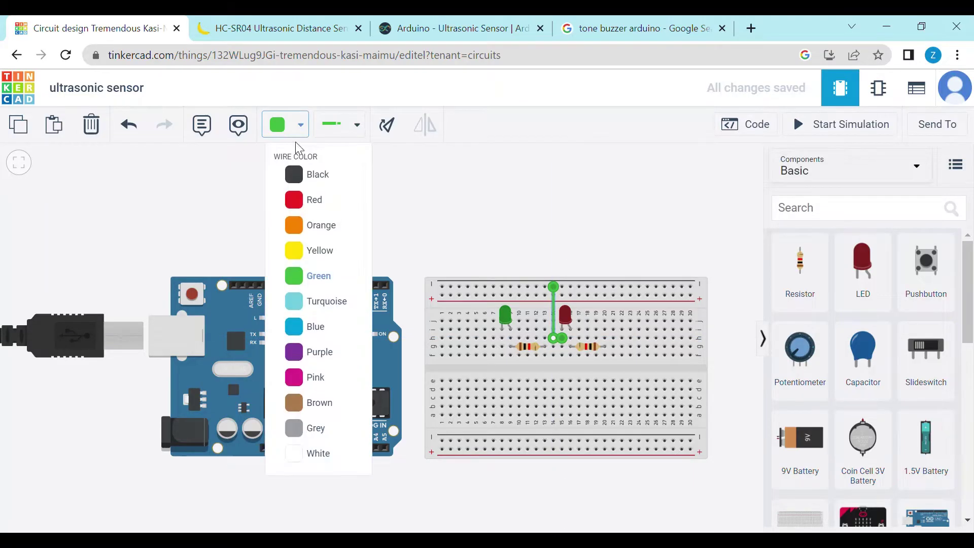
pyautogui.click(314, 174)
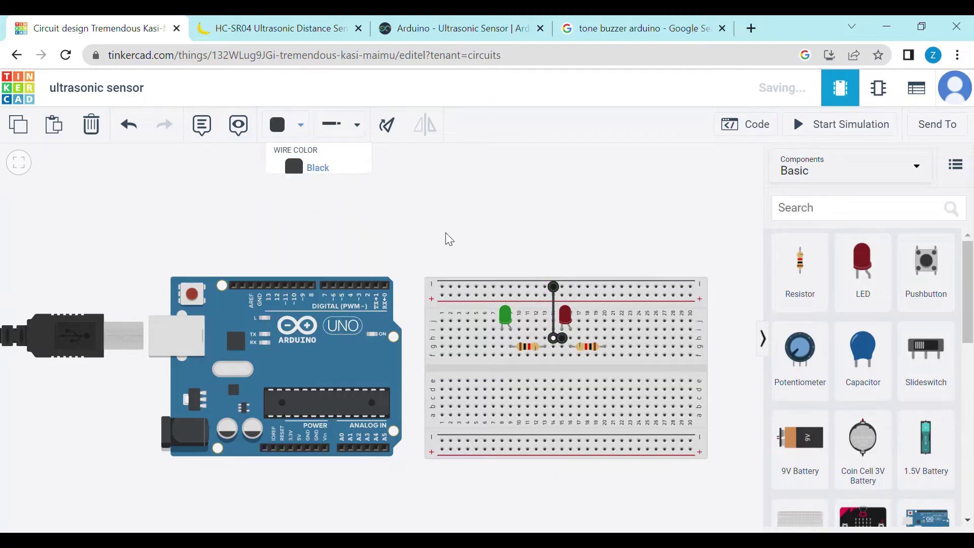
# - Run a black wire from the upper negative rail to the green LED's cathode column and straighten its bend
pyautogui.click(485, 287)
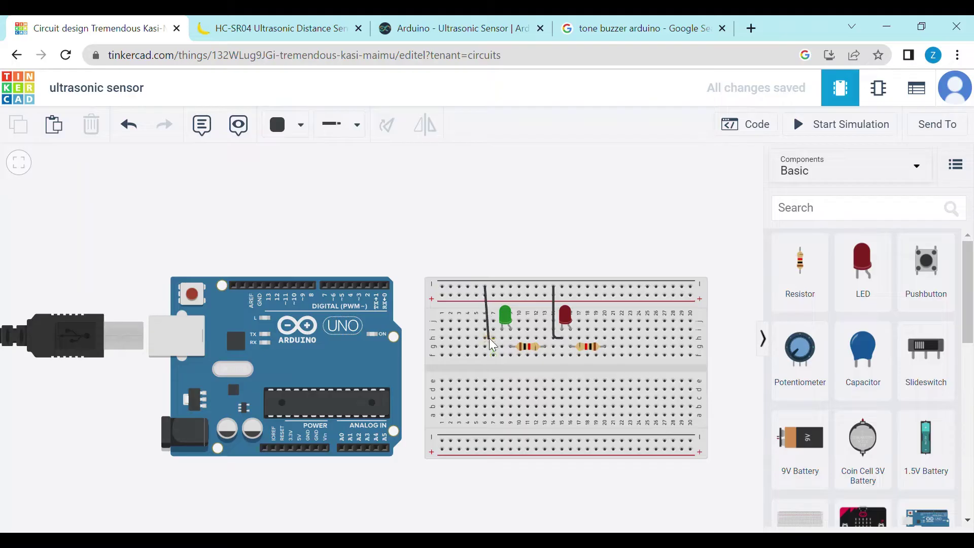
pyautogui.click(488, 338)
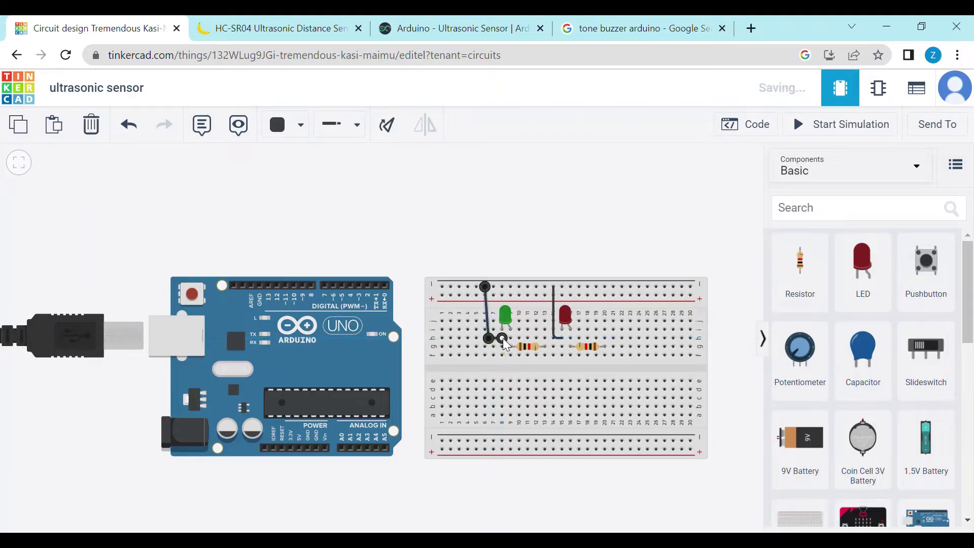
pyautogui.moveTo(481, 339); pyautogui.dragTo(486, 346)
pyautogui.click(630, 239)
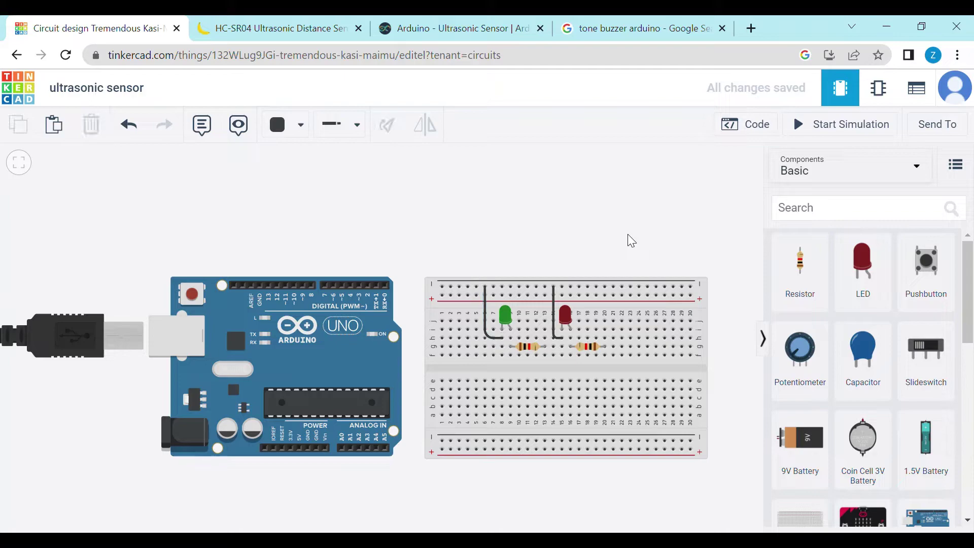
# - Find the buzzer component and place a piezo on the breadboard with its pins in columns 22 and 27
pyautogui.click(855, 220)
pyautogui.write('buz')
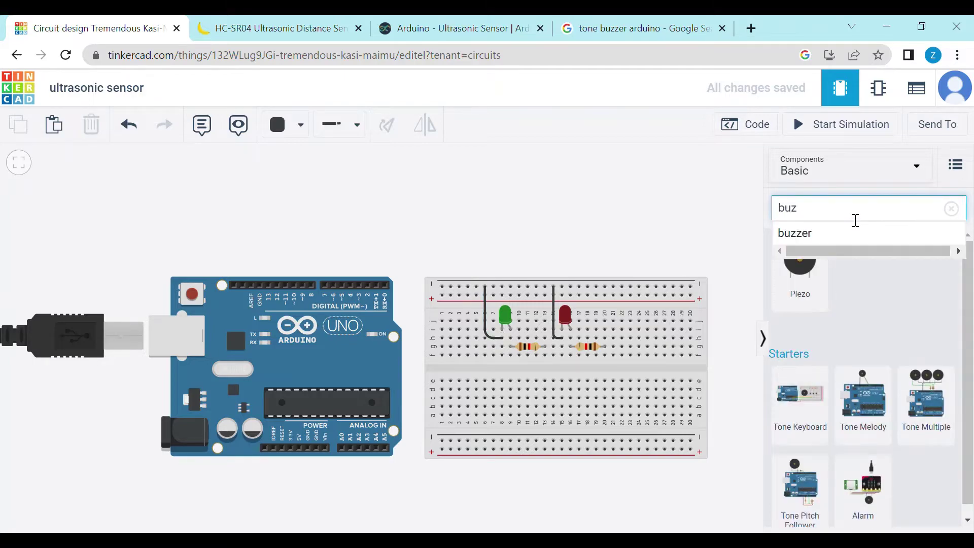
pyautogui.click(794, 233)
pyautogui.moveTo(819, 256); pyautogui.dragTo(644, 339)
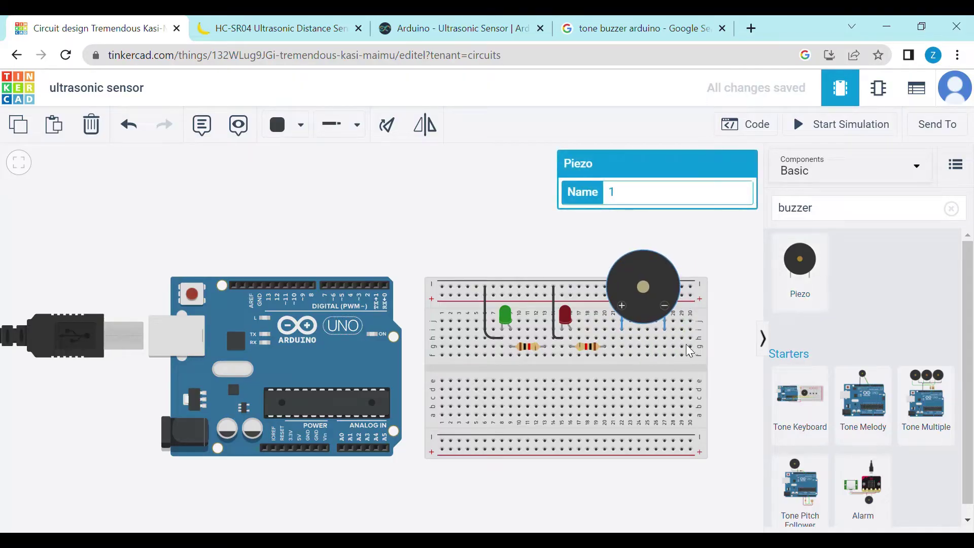
# - Wire the piezo's negative pin around the breadboard's edge to the end of the upper negative rail
pyautogui.click(666, 338)
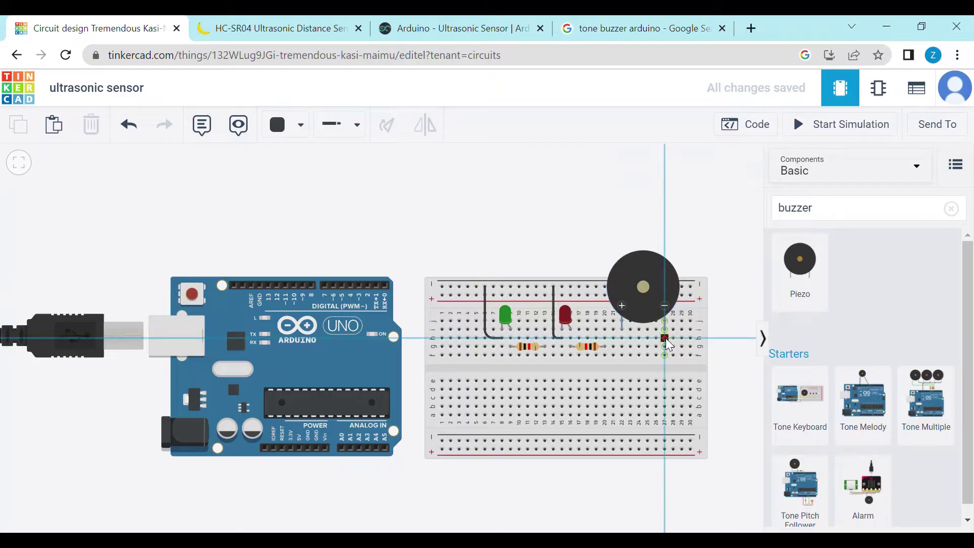
pyautogui.click(714, 336)
pyautogui.click(714, 285)
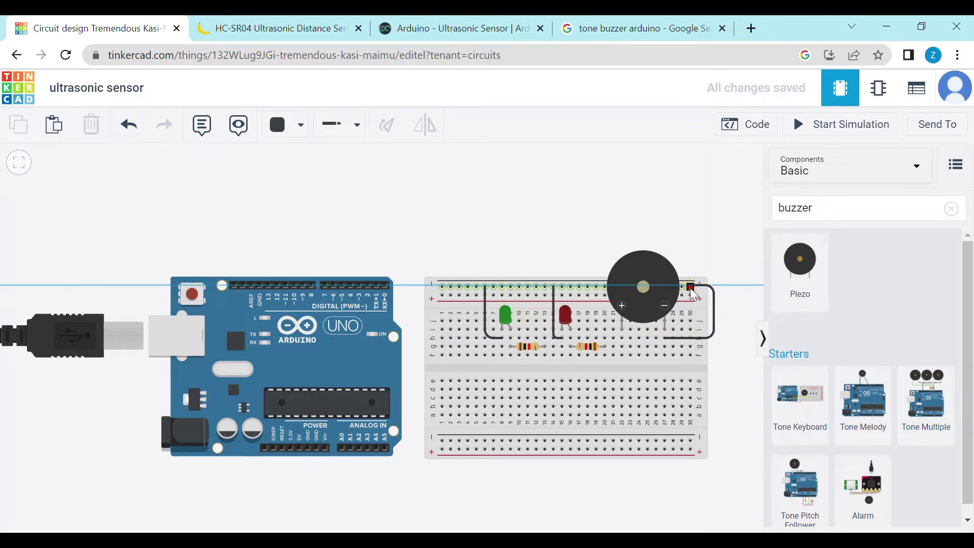
pyautogui.click(689, 287)
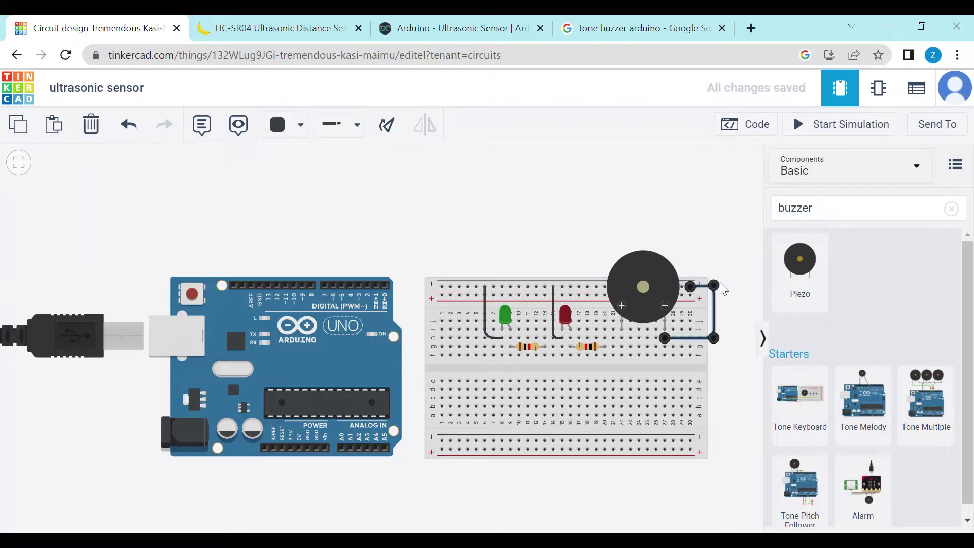
pyautogui.click(622, 181)
# - Search the components for "ultr" and place the HC-SR04 ultrasonic distance sensor above the breadboard
pyautogui.click(866, 217)
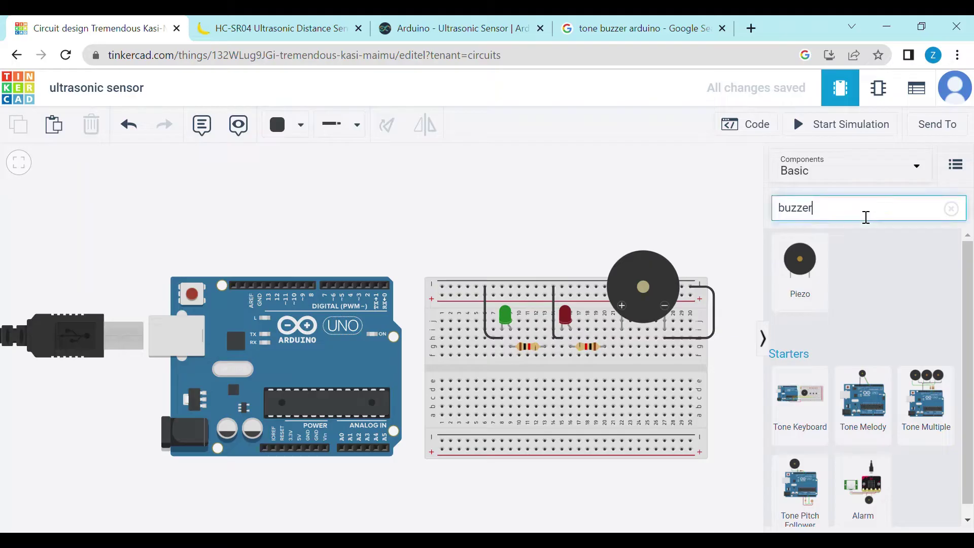
pyautogui.press('BackSpace')
pyautogui.press('BackSpace')
pyautogui.press('BackSpace')
pyautogui.press('BackSpace')
pyautogui.press('BackSpace')
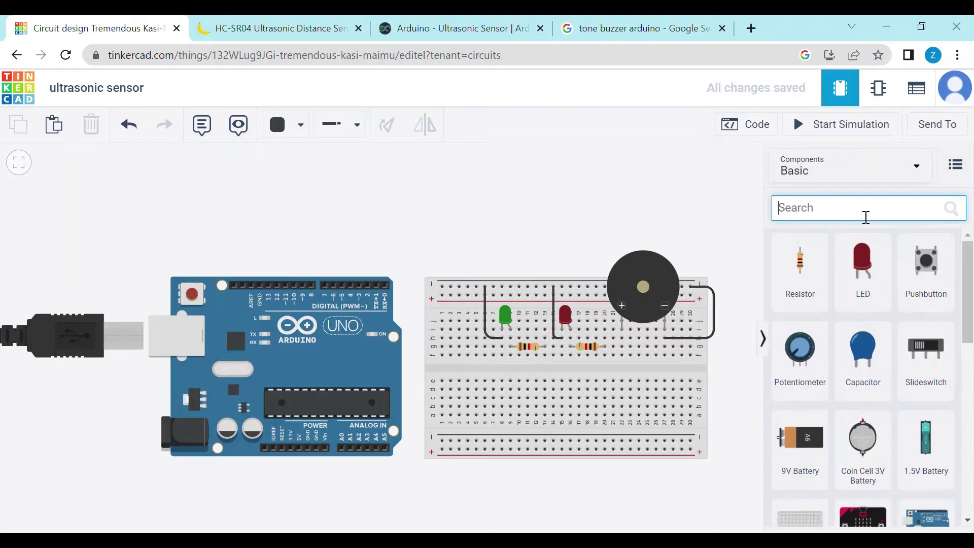
pyautogui.write('ul')
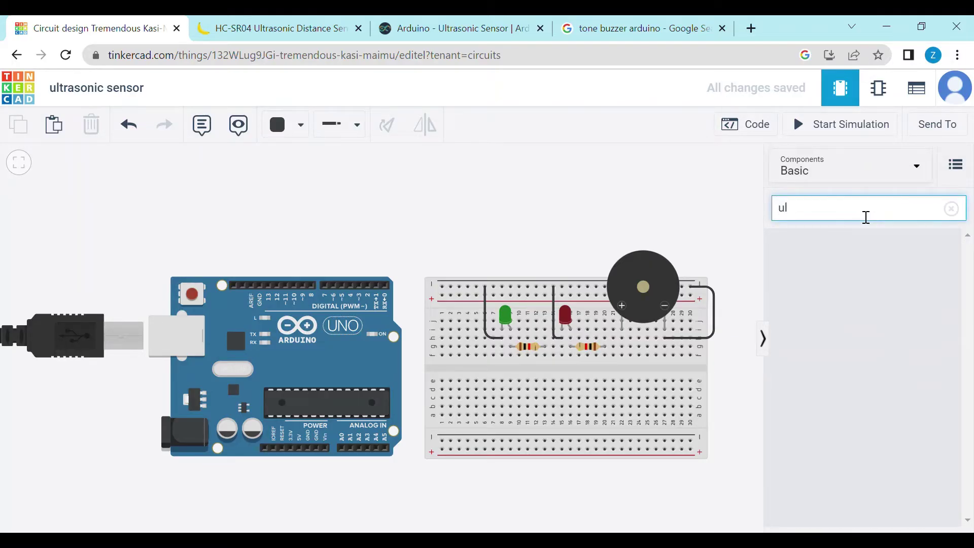
pyautogui.write('ktr')
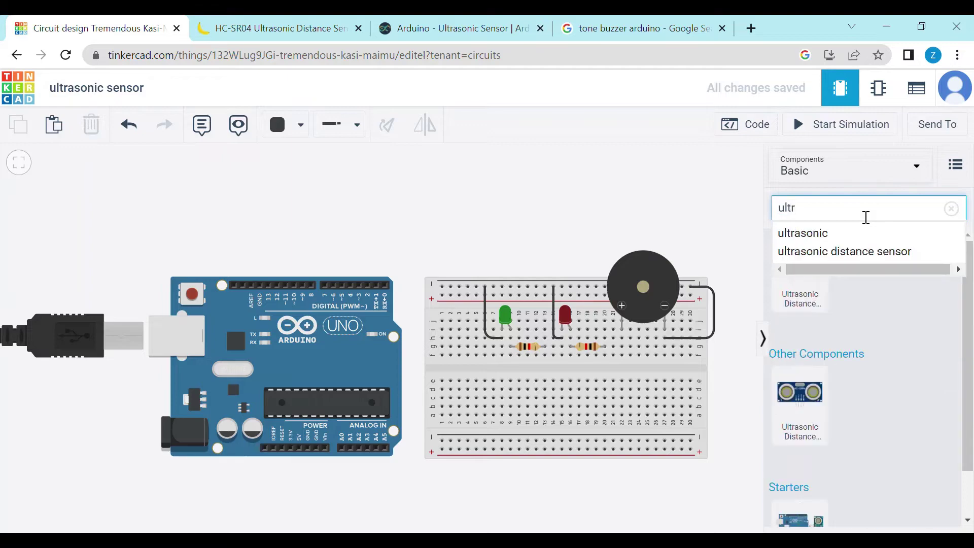
pyautogui.click(799, 430)
pyautogui.moveTo(799, 430); pyautogui.dragTo(554, 184)
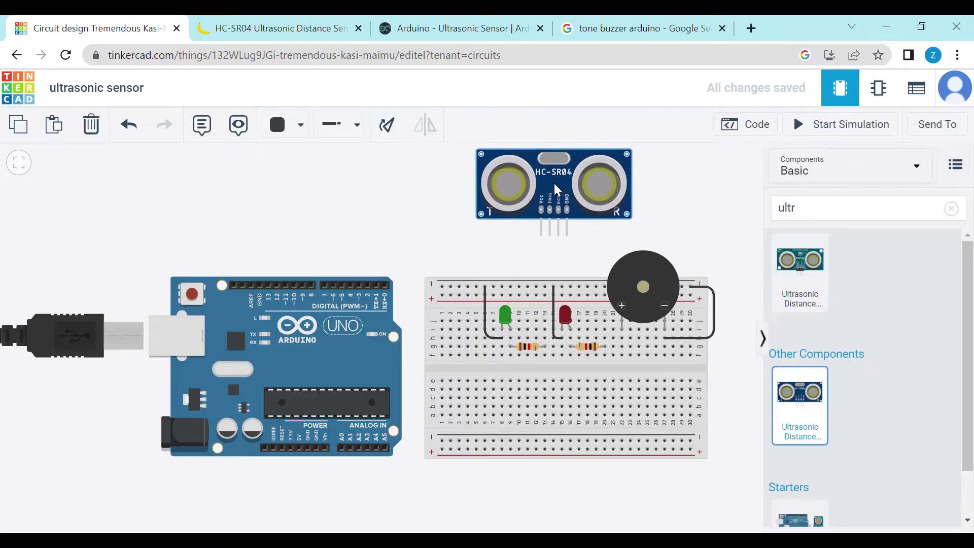
pyautogui.click(692, 227)
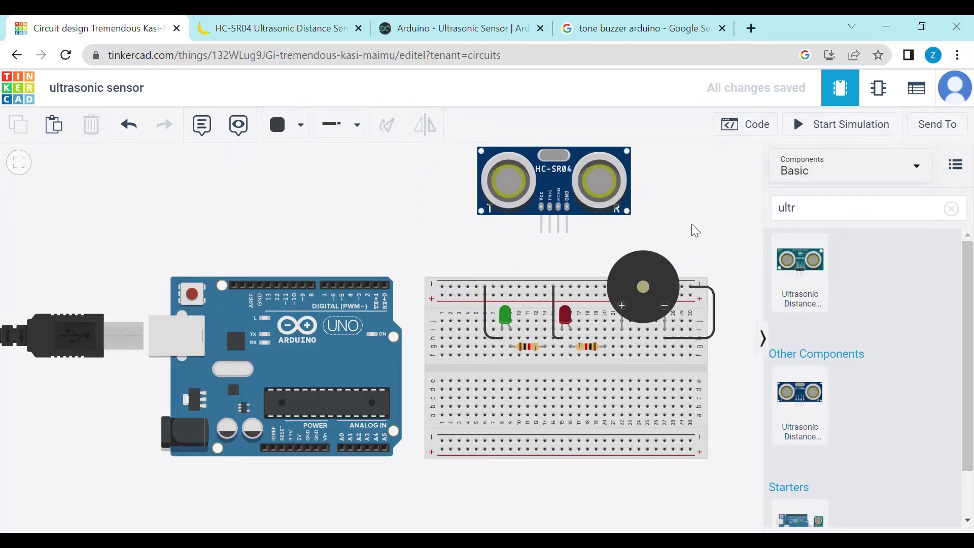
# - Wire the green LED's resistor in column 13 around the breadboard's edge to Arduino pin 4 and colour the wire orange
pyautogui.moveTo(517, 501); pyautogui.dragTo(519, 514)
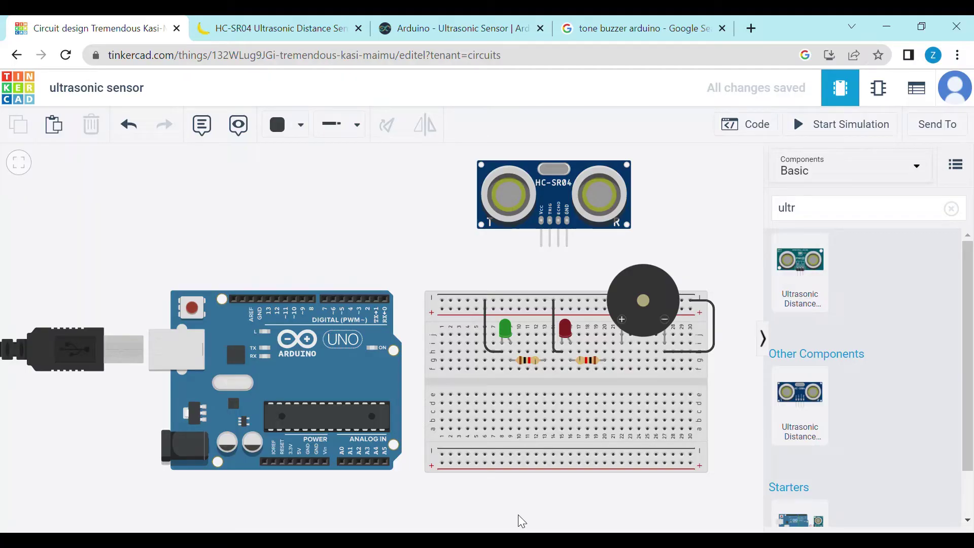
pyautogui.click(546, 369)
pyautogui.click(545, 382)
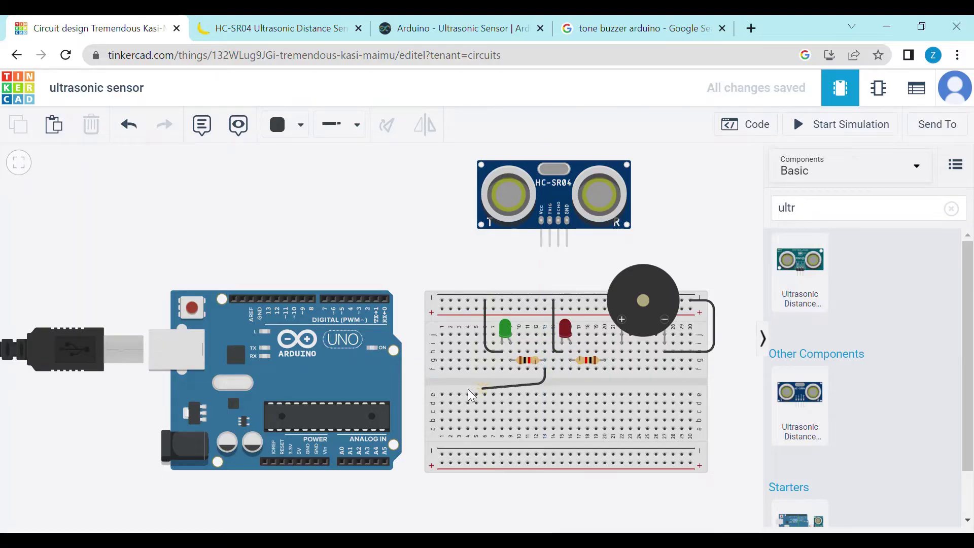
pyautogui.click(418, 382)
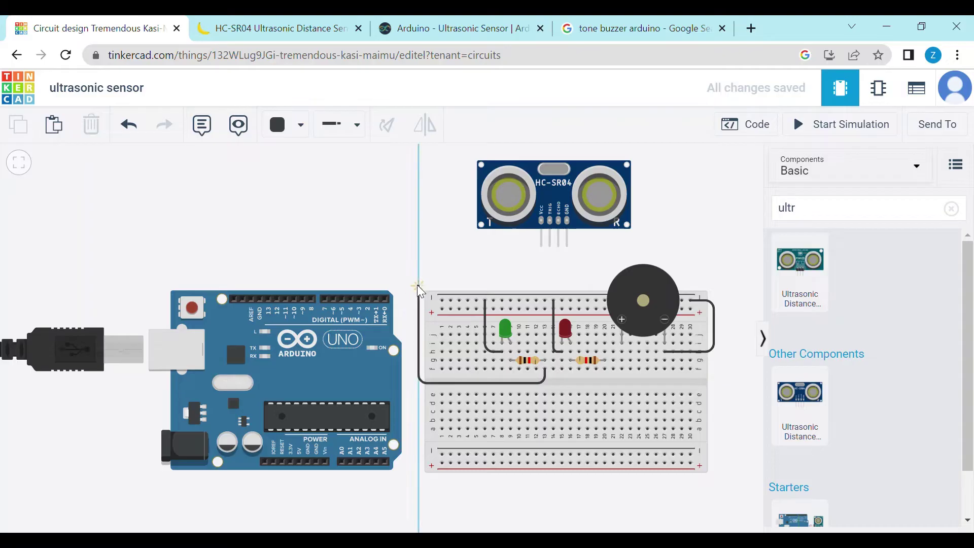
pyautogui.click(419, 280)
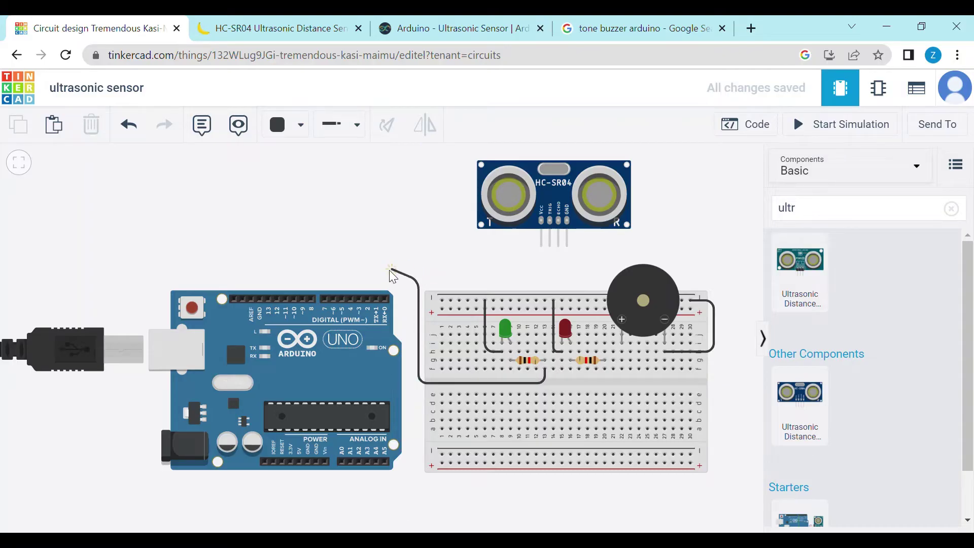
pyautogui.click(348, 281)
pyautogui.click(353, 302)
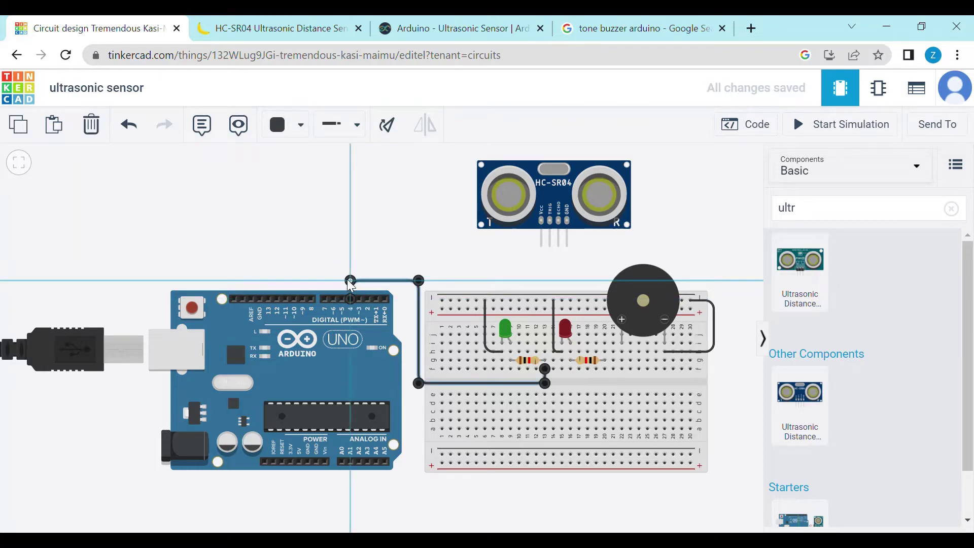
pyautogui.click(300, 126)
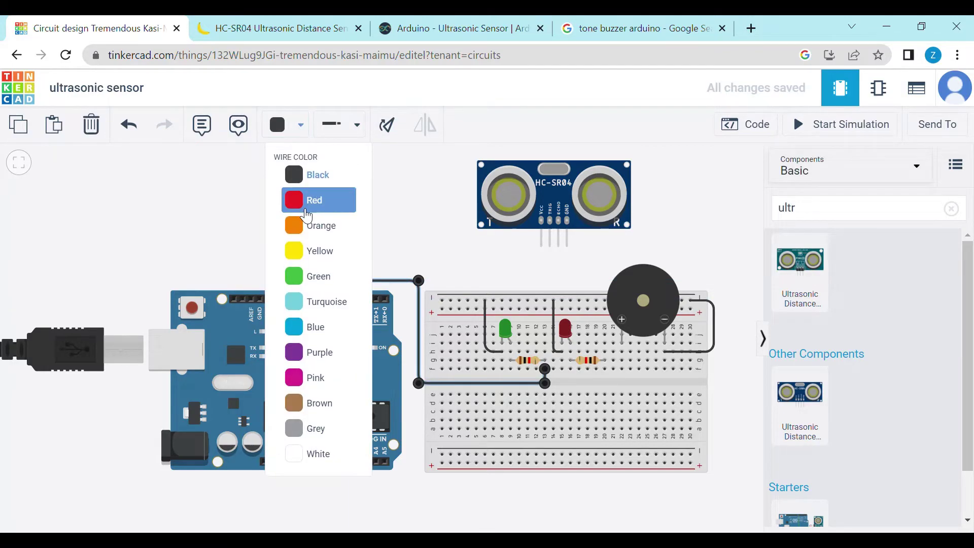
pyautogui.click(317, 223)
pyautogui.click(419, 227)
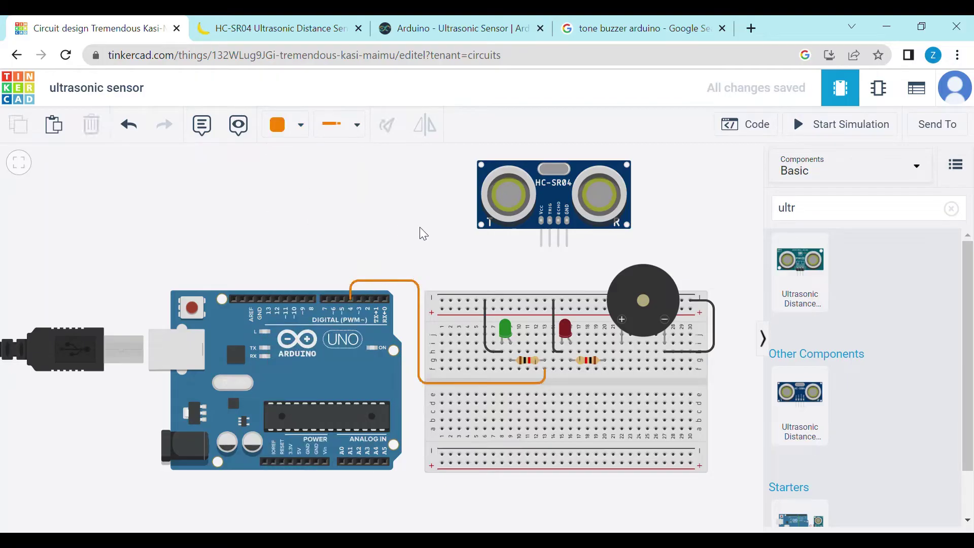
# - Wire the red LED's resistor in column 20 to Arduino pin 5, square up its bend and colour the wire yellow
pyautogui.click(604, 370)
pyautogui.click(605, 391)
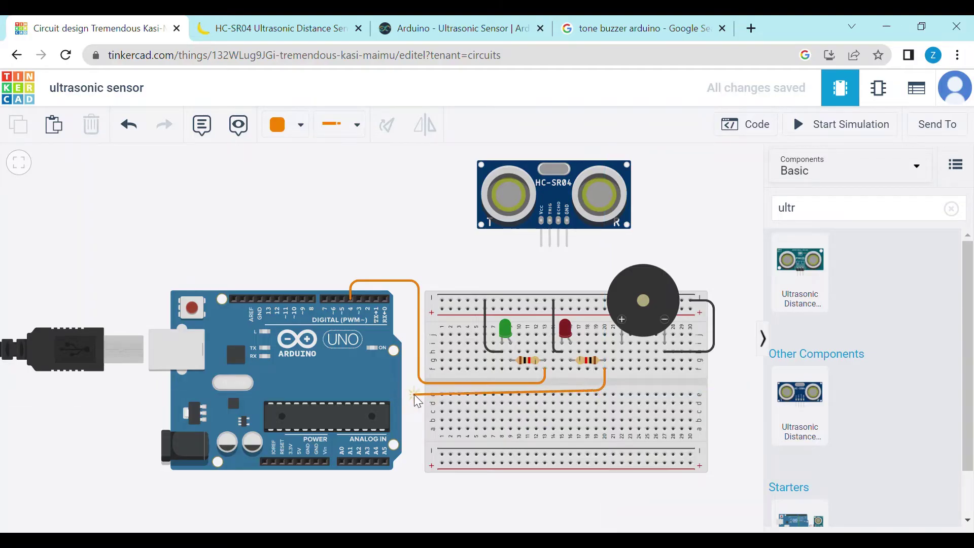
pyautogui.click(414, 390)
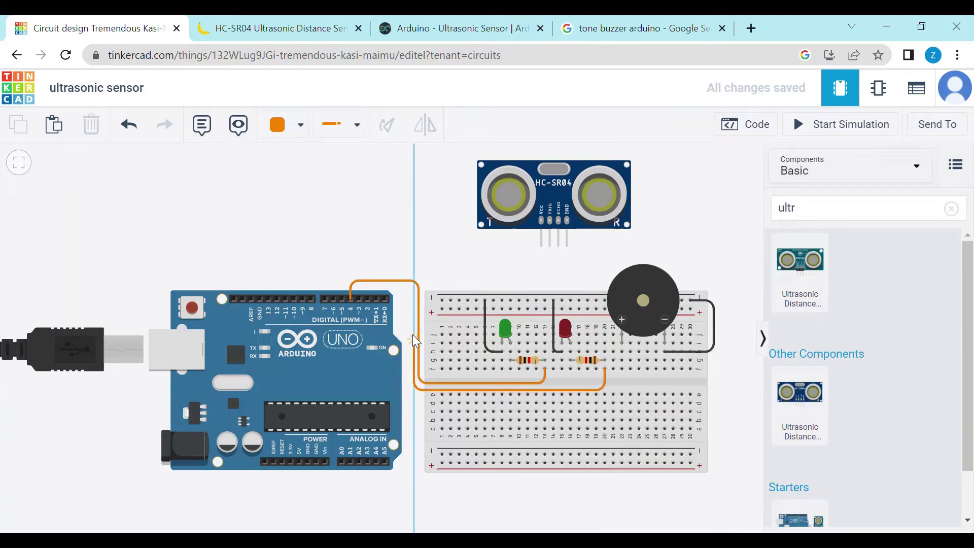
pyautogui.click(415, 262)
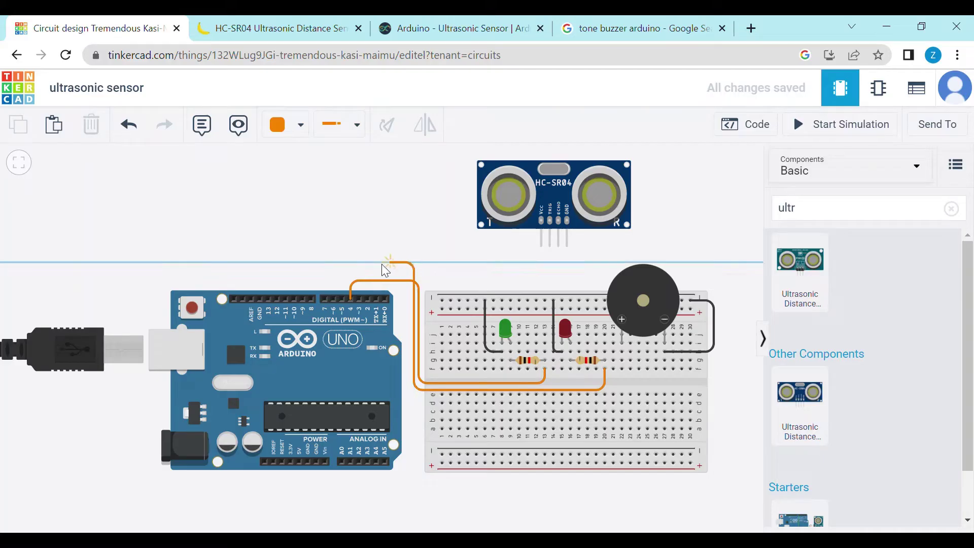
pyautogui.click(345, 263)
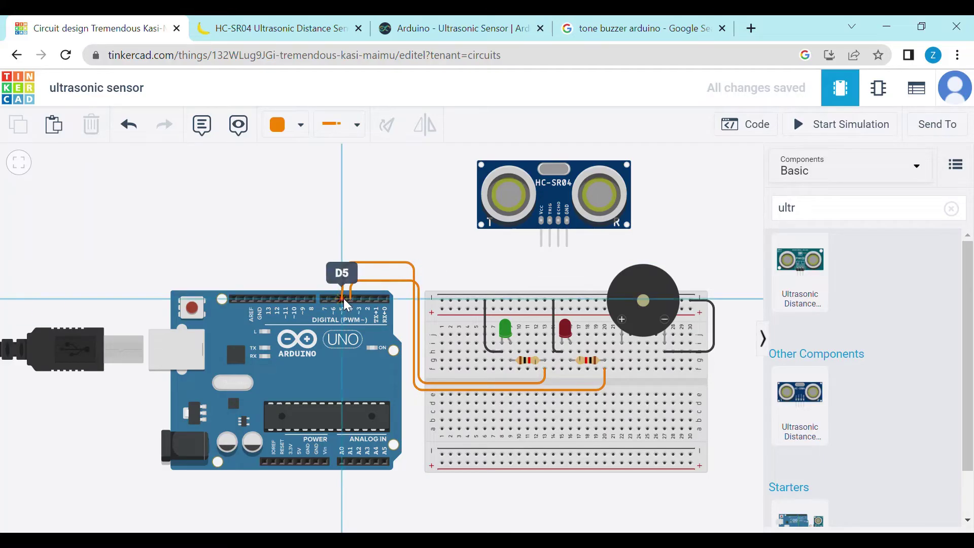
pyautogui.click(345, 302)
pyautogui.moveTo(345, 263); pyautogui.dragTo(342, 262)
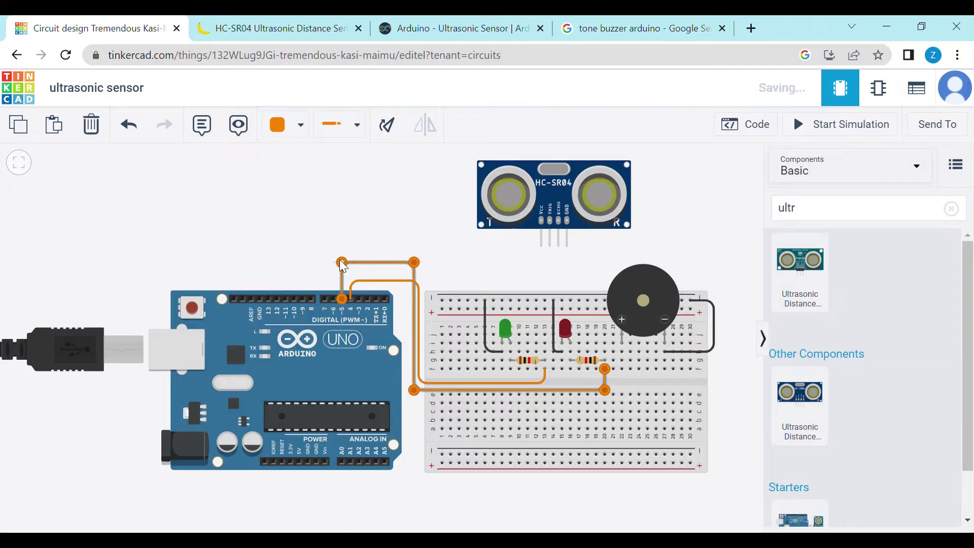
pyautogui.click(282, 124)
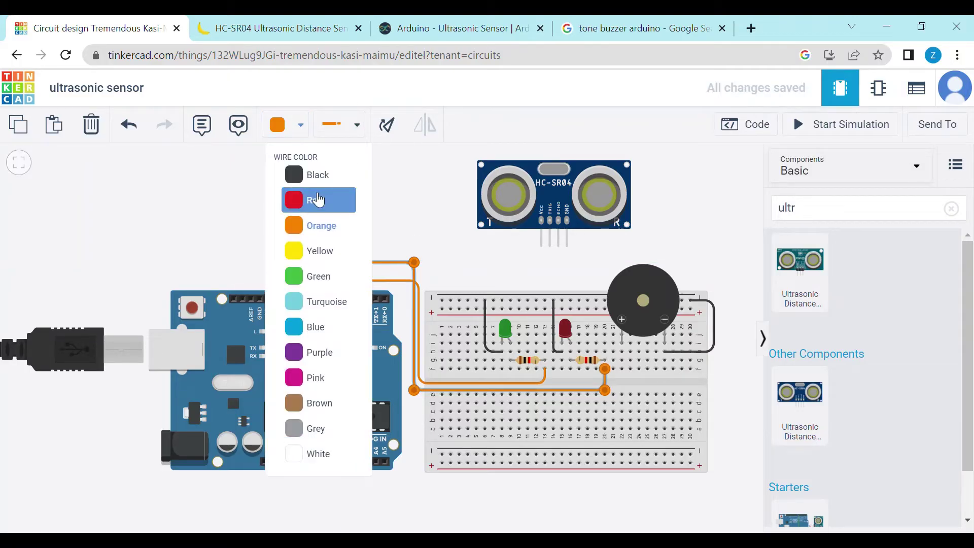
pyautogui.click(320, 250)
pyautogui.click(405, 230)
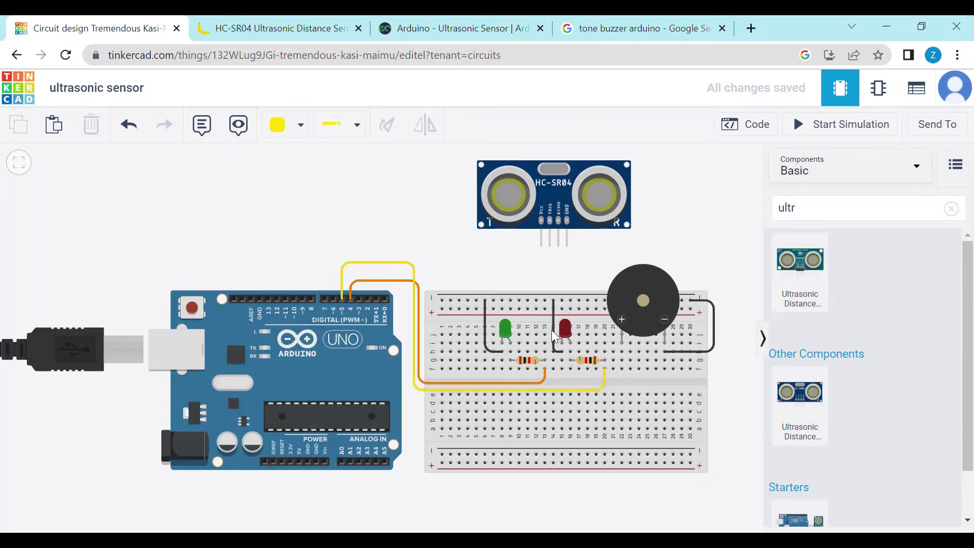
# - Wire the piezo's positive column 22 around the breadboard's edge to Arduino pin 6 and colour the wire green
pyautogui.click(622, 369)
pyautogui.click(619, 397)
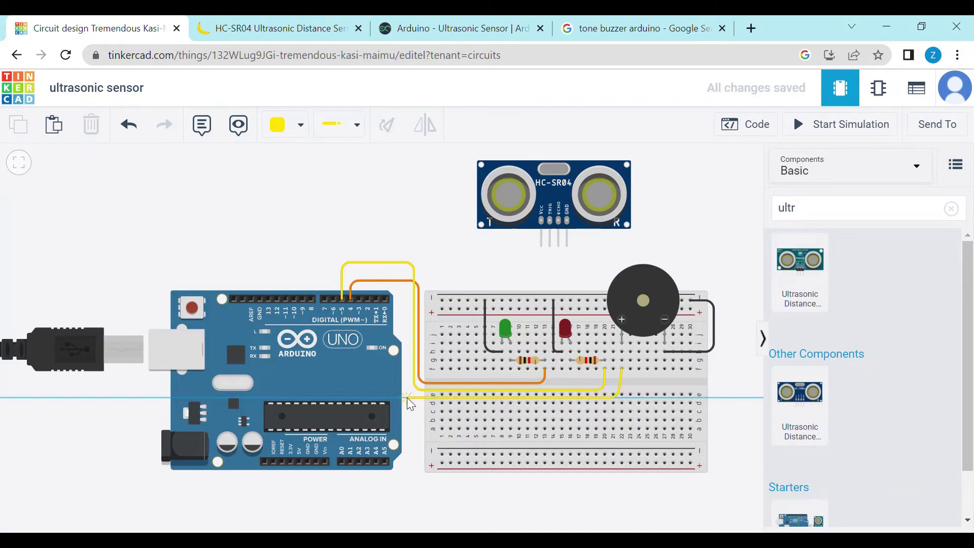
pyautogui.click(407, 397)
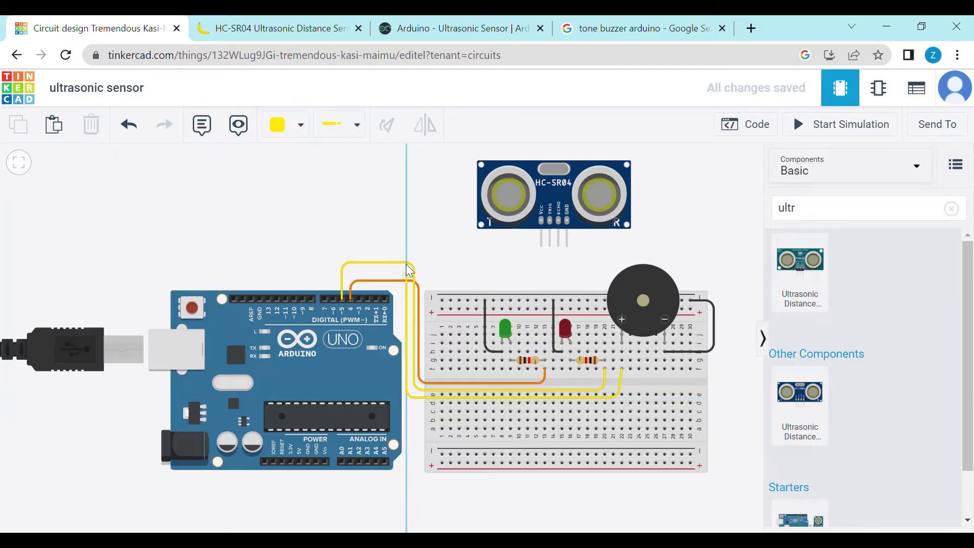
pyautogui.click(378, 259)
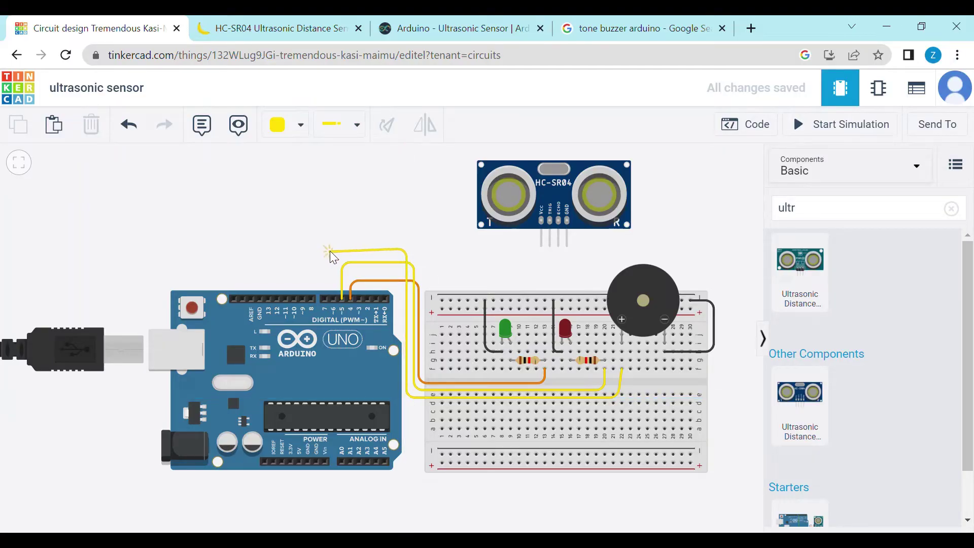
pyautogui.click(333, 249)
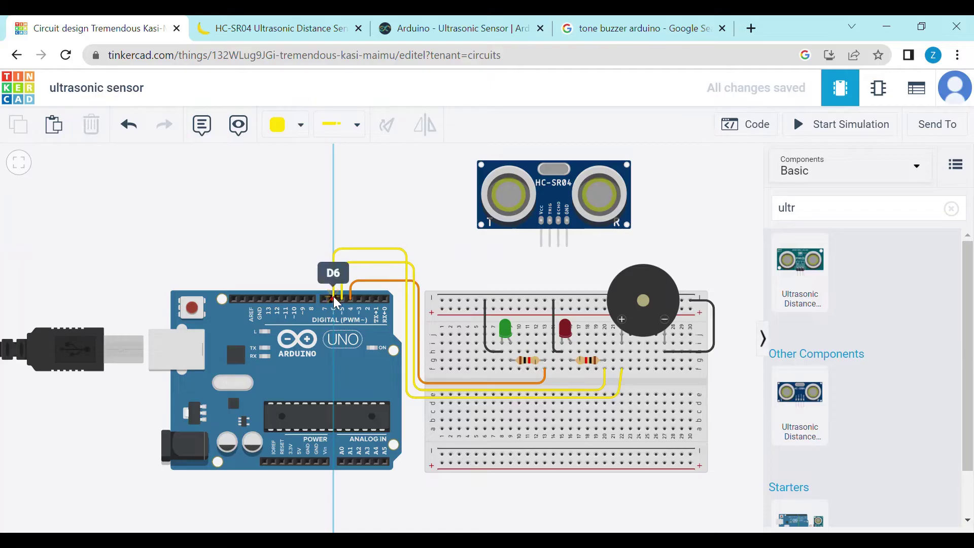
pyautogui.click(333, 299)
pyautogui.click(306, 125)
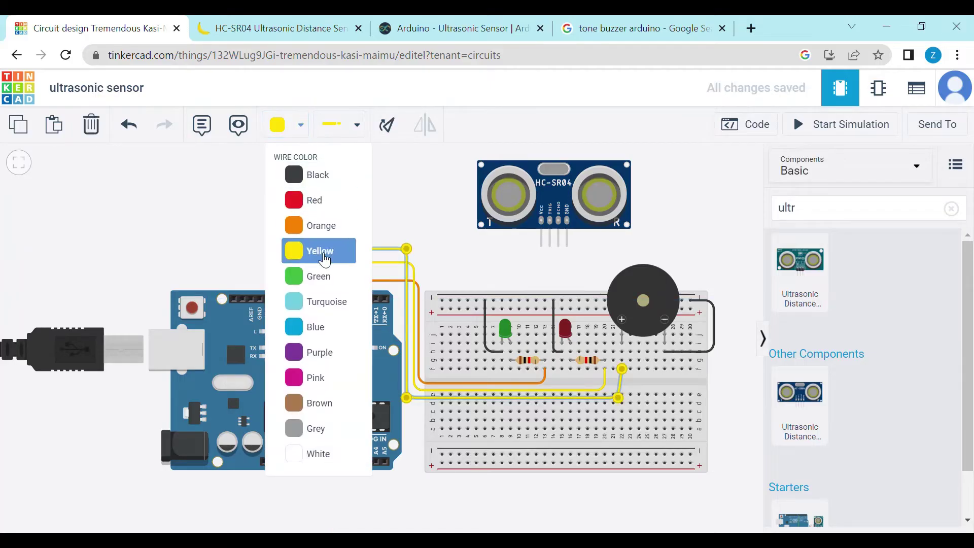
pyautogui.click(329, 282)
pyautogui.click(449, 235)
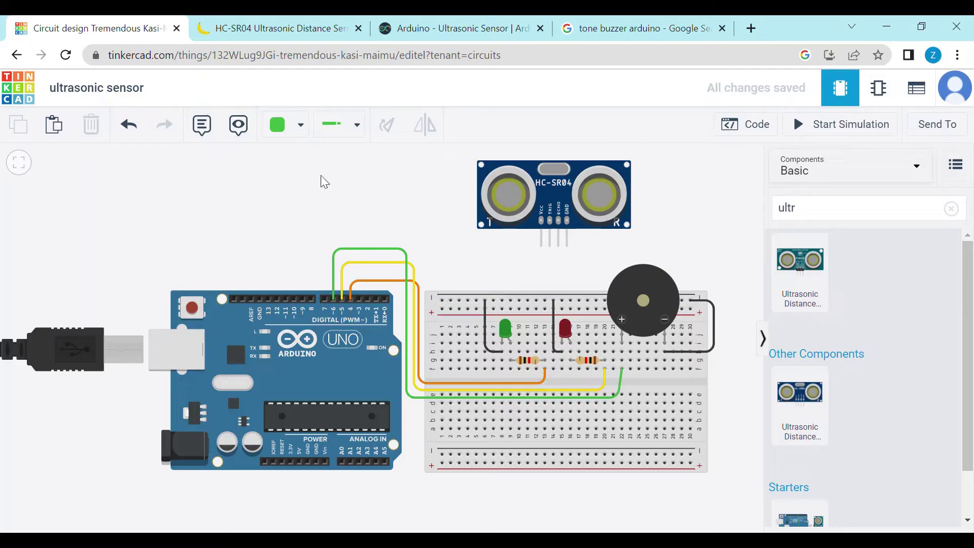
# - Connect the ultrasonic sensor's ECHO pin to Arduino pin 2 and colour the wire blue
pyautogui.click(556, 255)
pyautogui.click(556, 266)
pyautogui.click(523, 272)
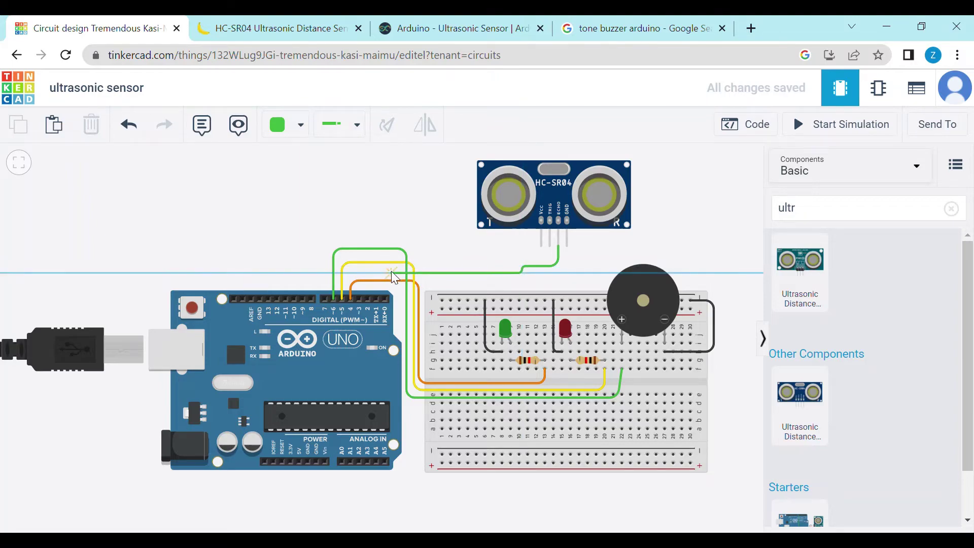
pyautogui.click(365, 273)
pyautogui.click(368, 299)
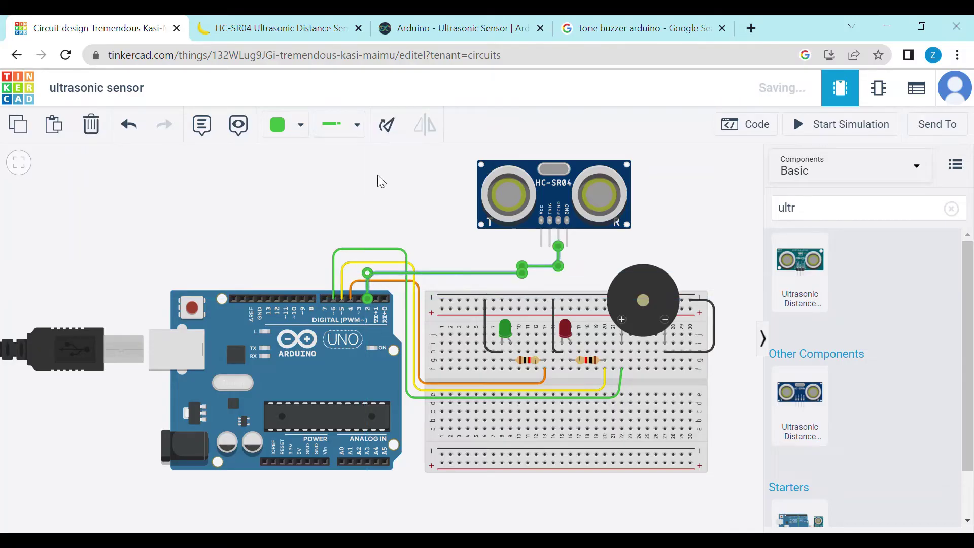
pyautogui.click(286, 124)
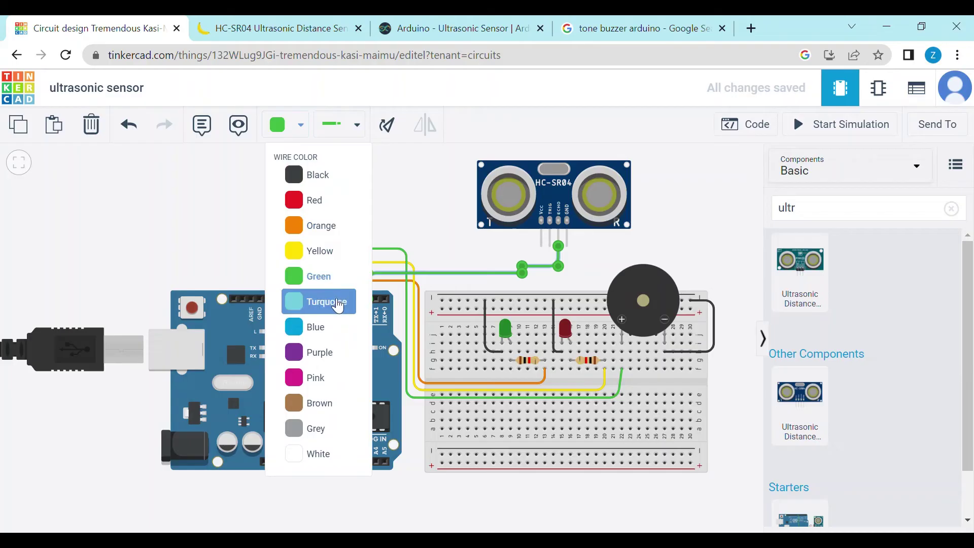
pyautogui.click(327, 327)
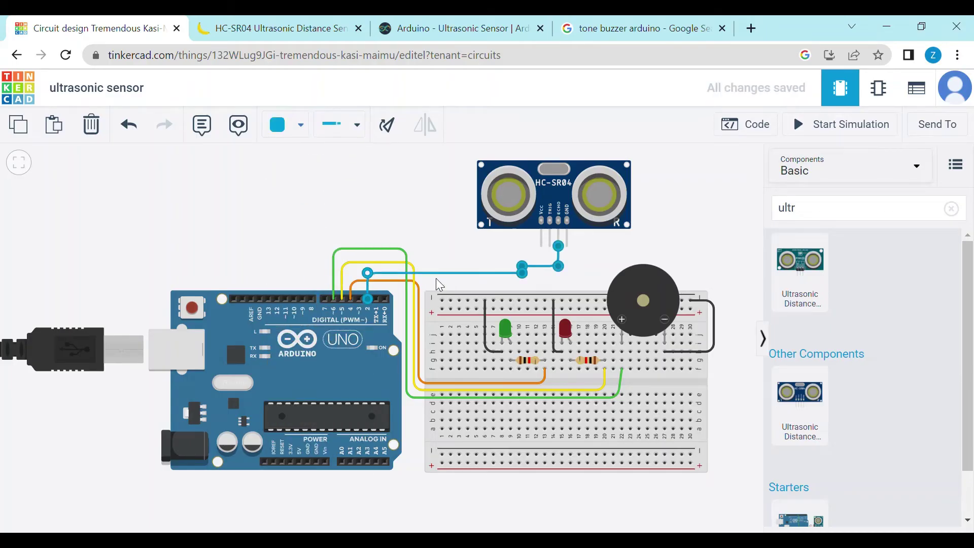
pyautogui.click(457, 251)
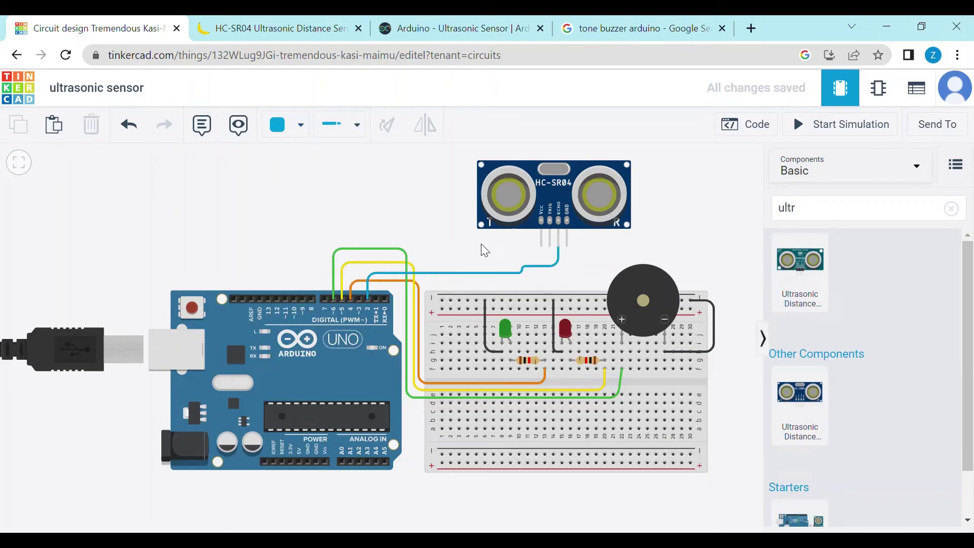
# - Connect the sensor's TRIG pin to Arduino pin 3, straighten the bend and colour the wire pink
pyautogui.click(551, 247)
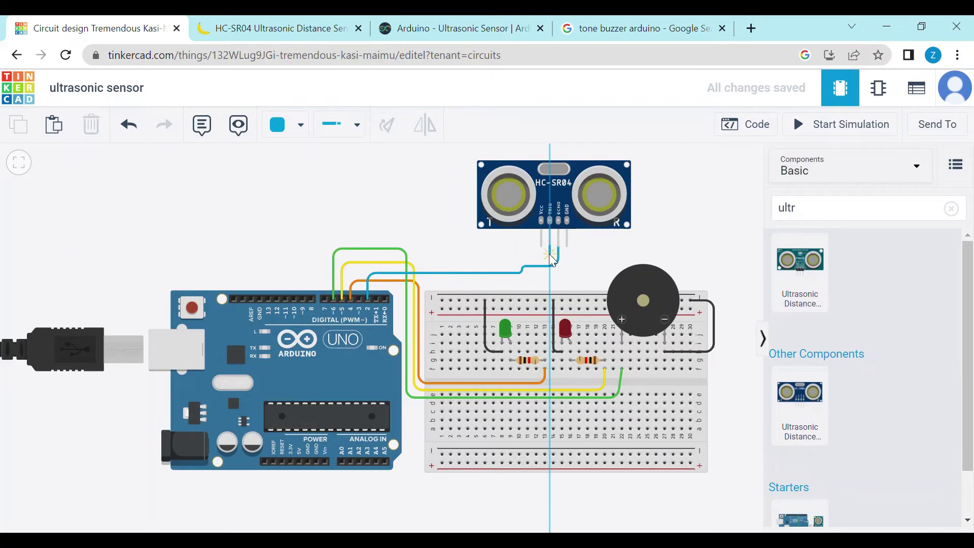
pyautogui.click(507, 255)
pyautogui.click(507, 266)
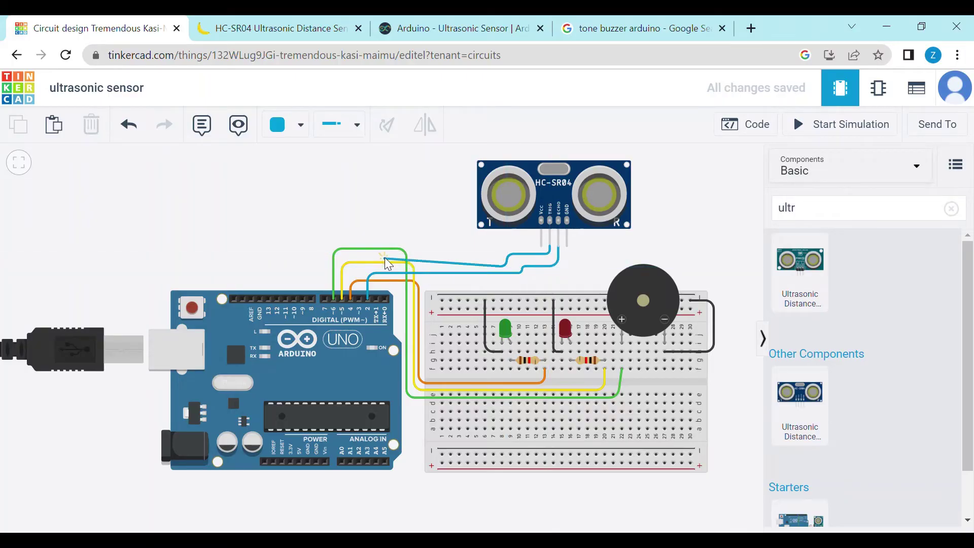
pyautogui.click(361, 267)
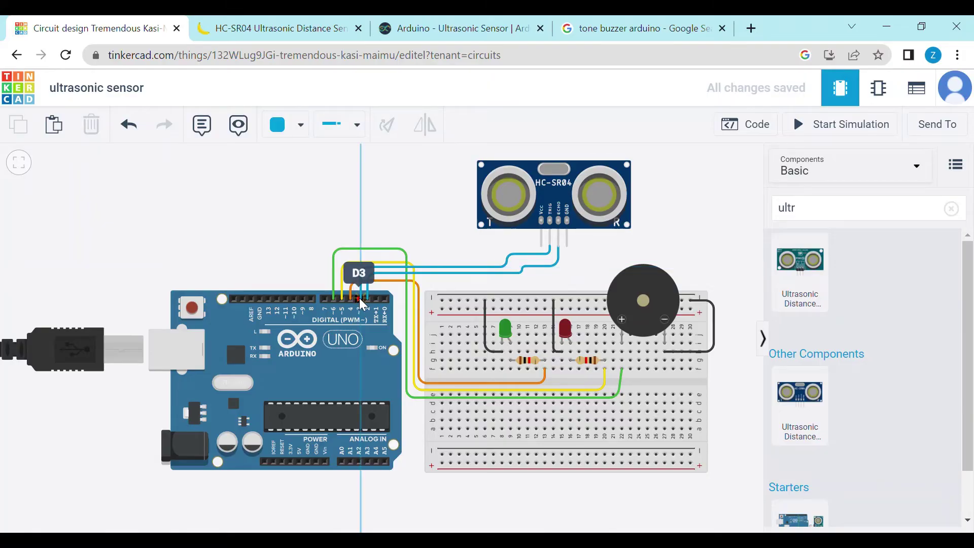
pyautogui.click(360, 299)
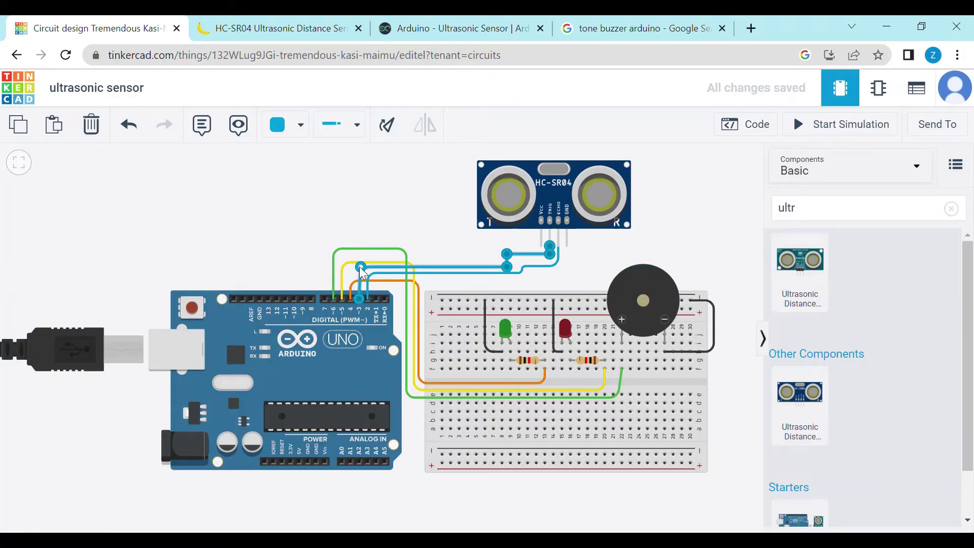
pyautogui.moveTo(361, 268); pyautogui.dragTo(358, 266)
pyautogui.click(311, 128)
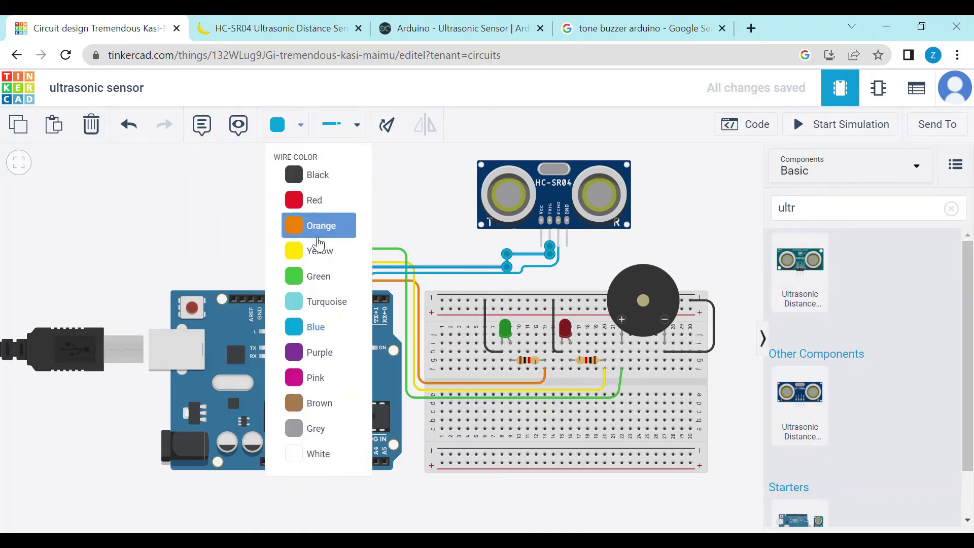
pyautogui.click(309, 374)
pyautogui.click(372, 213)
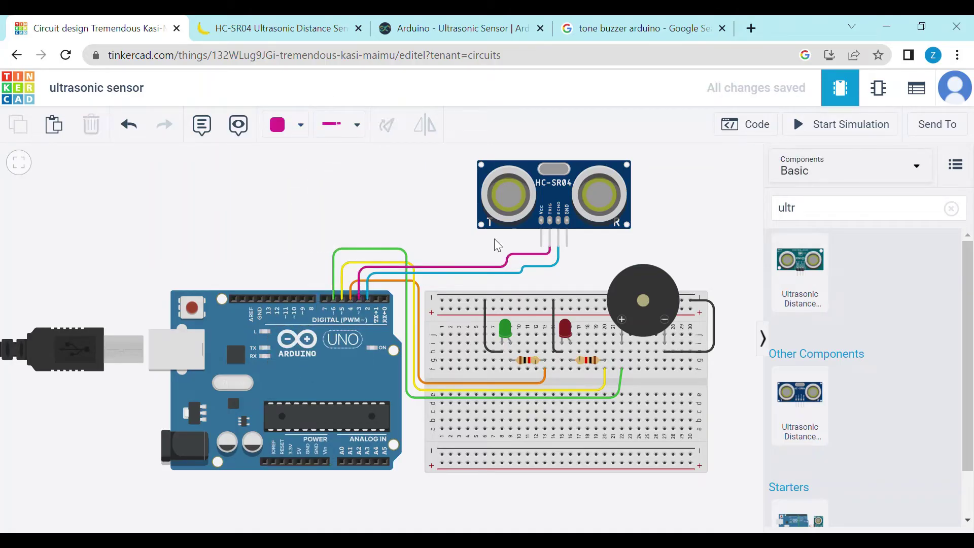
# - Wire the sensor's VCC pin to the upper positive rail and shift the sensor slightly so the wire runs straight
pyautogui.click(541, 246)
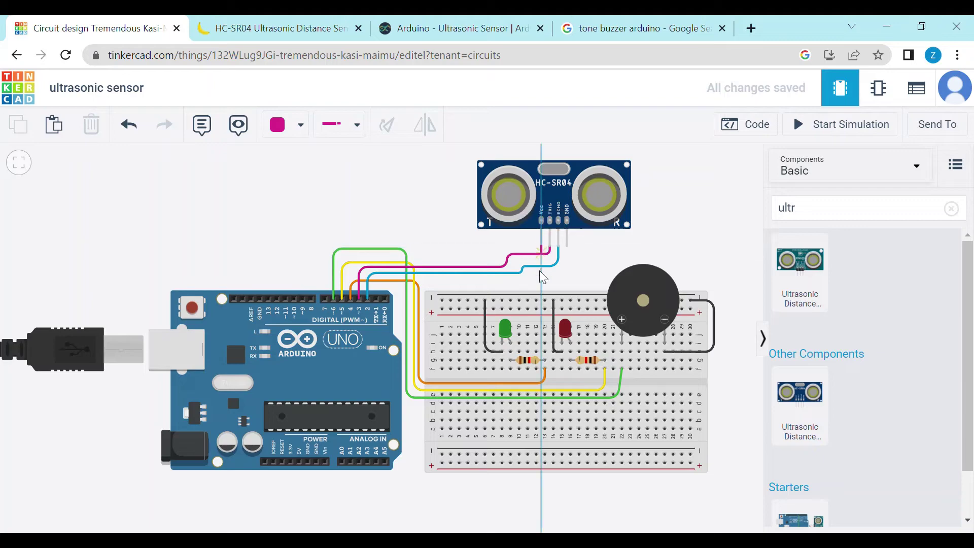
pyautogui.click(545, 309)
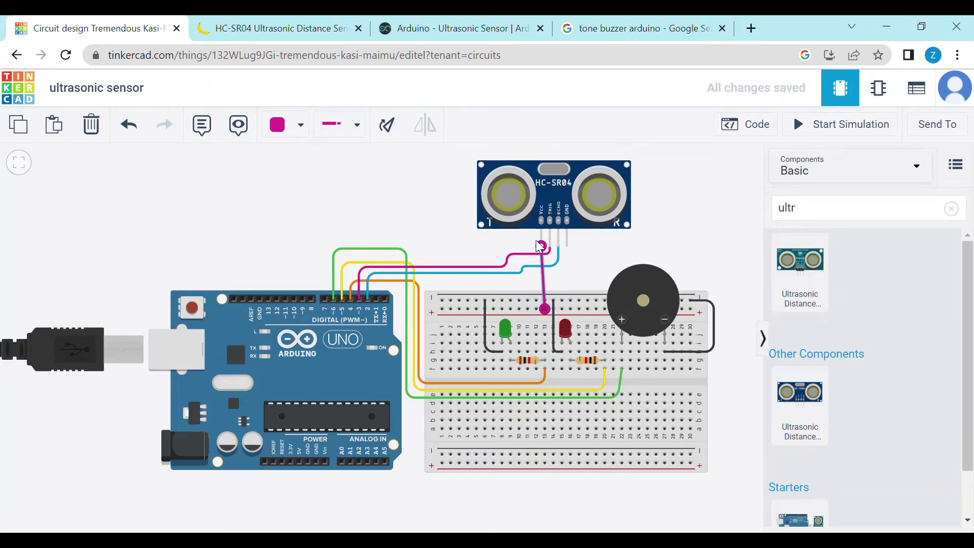
pyautogui.click(525, 172)
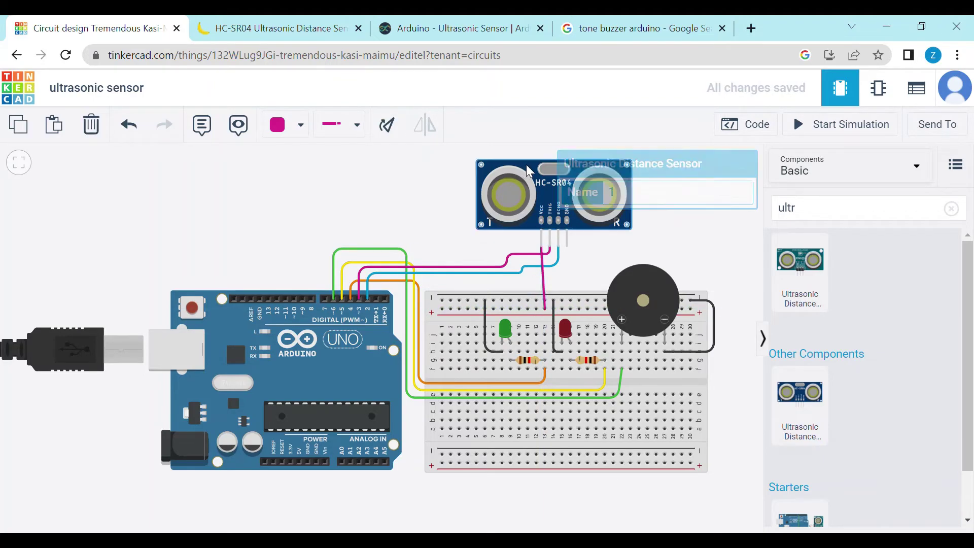
pyautogui.moveTo(532, 171); pyautogui.dragTo(534, 172)
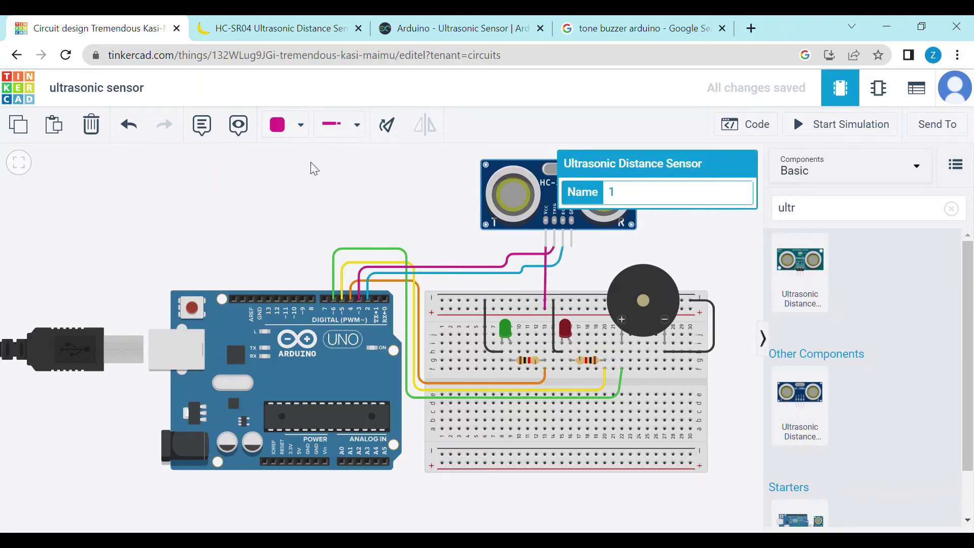
# - Wire the ultrasonic sensor's GND pin to the breadboard's upper negative rail and colour the wire black
pyautogui.click(299, 126)
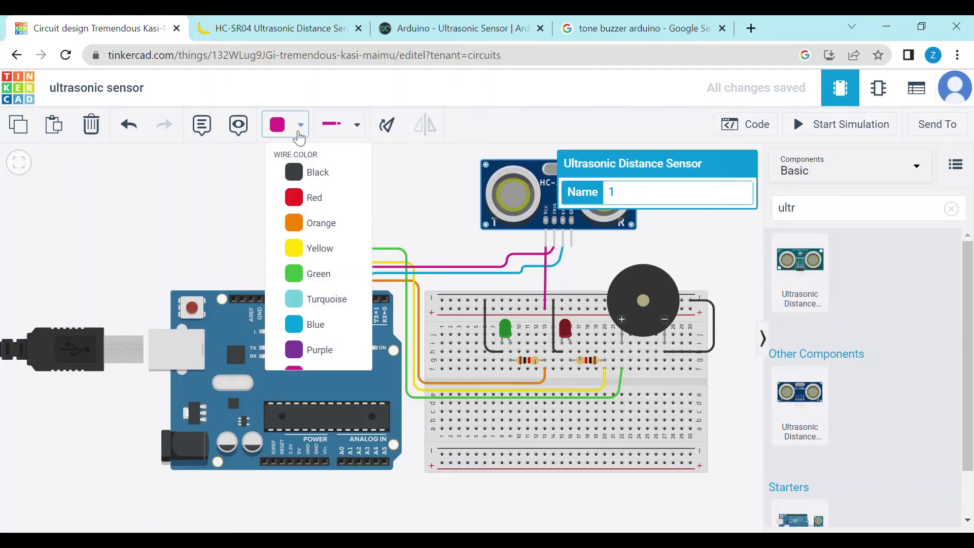
pyautogui.click(304, 198)
pyautogui.click(572, 247)
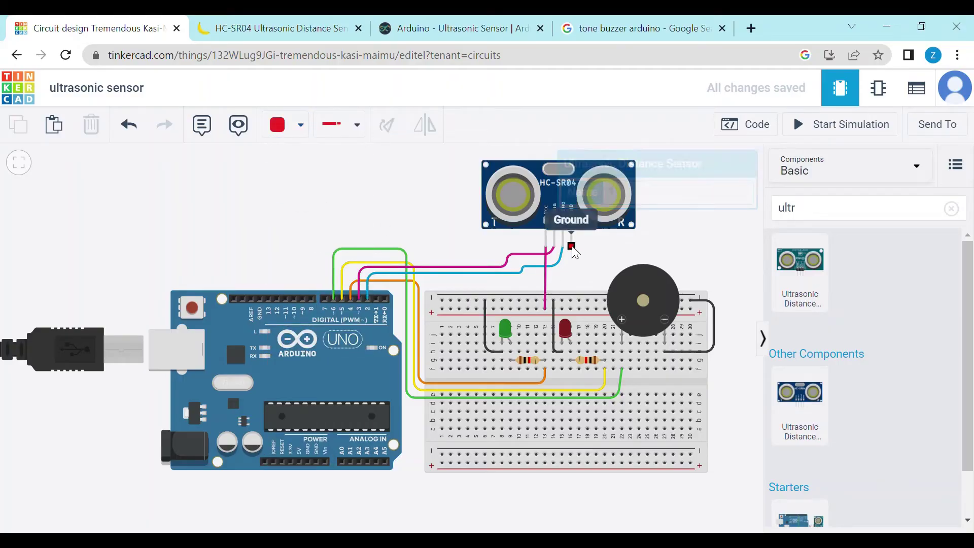
pyautogui.click(571, 300)
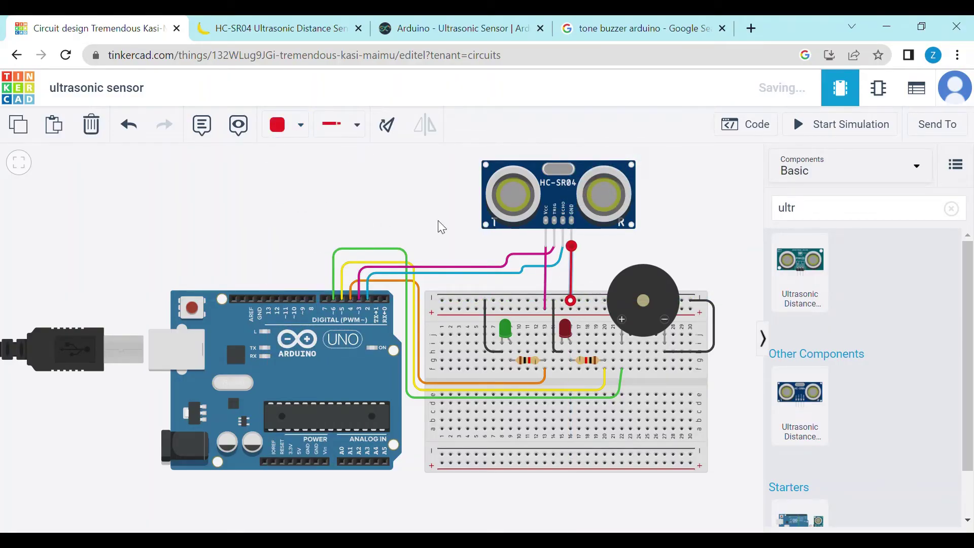
pyautogui.click(294, 133)
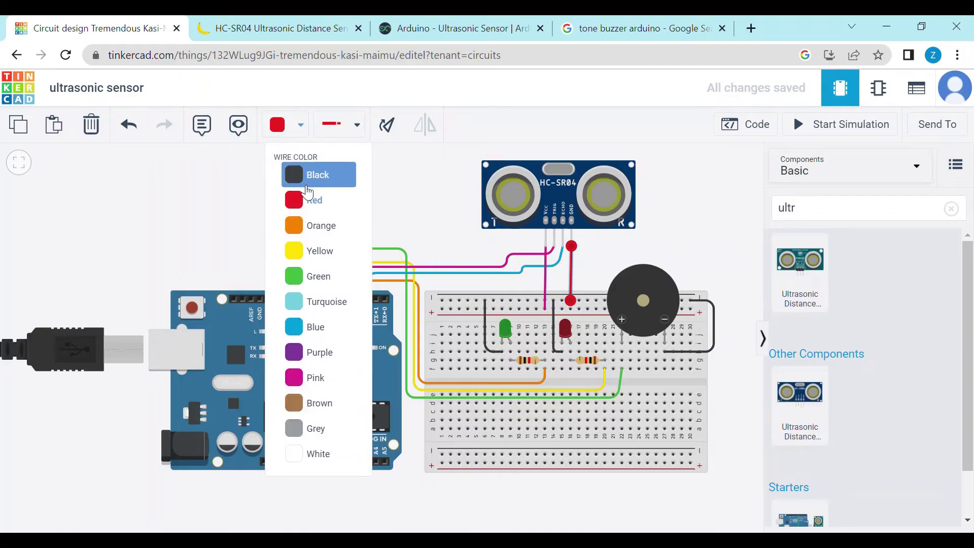
pyautogui.click(307, 185)
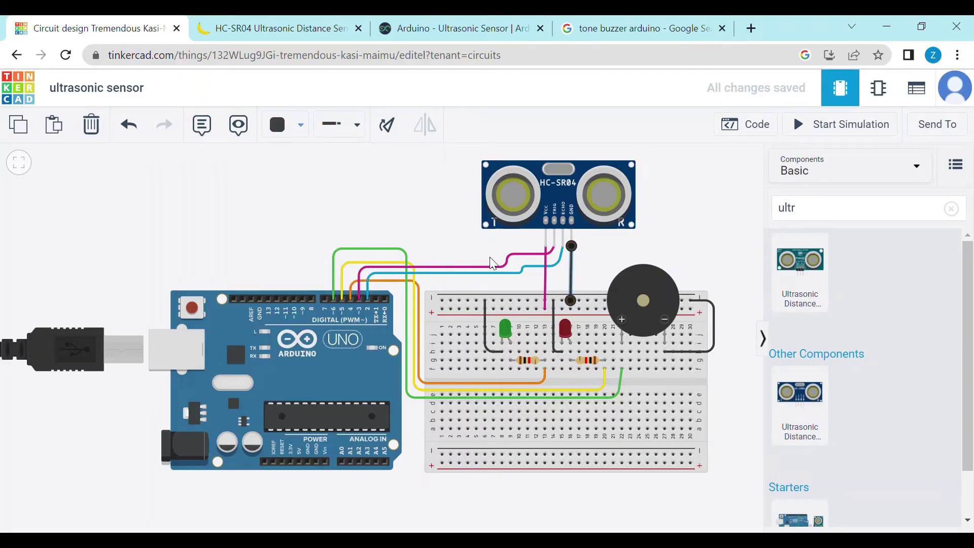
# - Recolour the wire between the sensor's VCC pin and the upper positive rail red
pyautogui.click(543, 278)
pyautogui.click(294, 125)
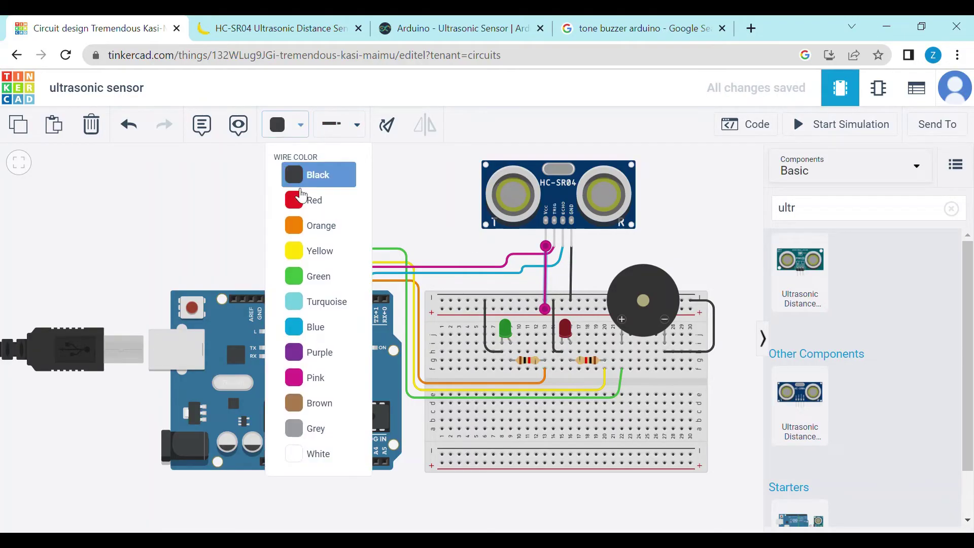
pyautogui.click(304, 199)
pyautogui.click(449, 216)
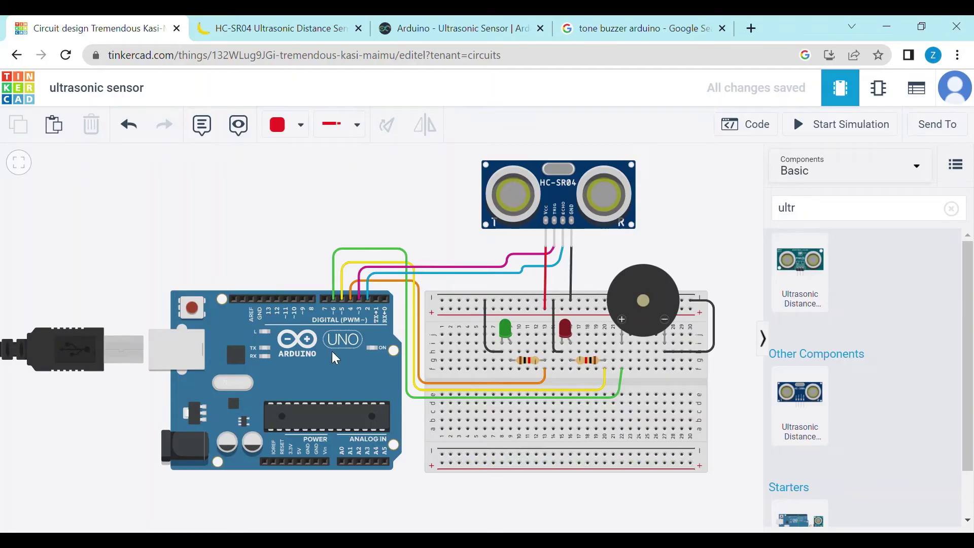
# - Run a black wire from the breadboard's upper negative rail over the components to the Arduino's GND pin beside pin 13 and straighten its bend
pyautogui.click(339, 124)
pyautogui.click(304, 119)
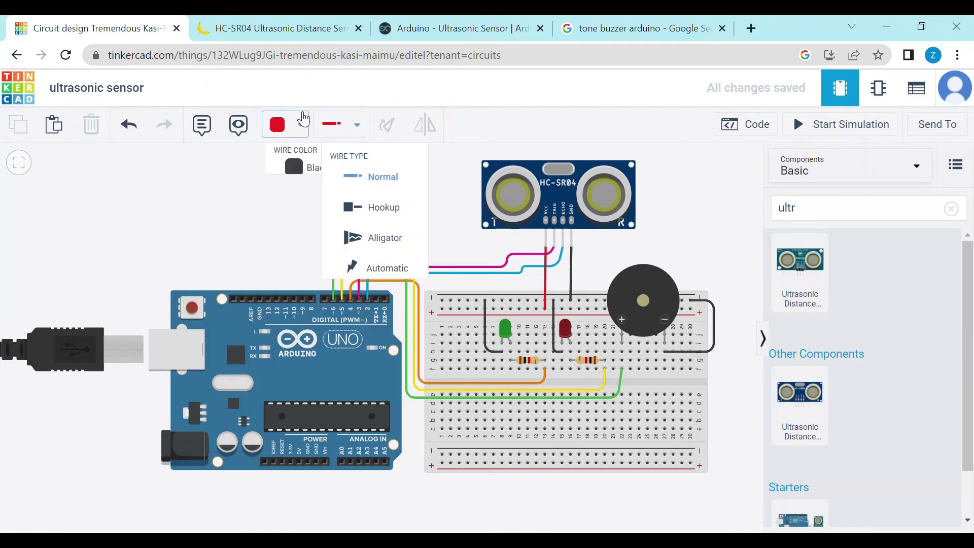
pyautogui.click(304, 174)
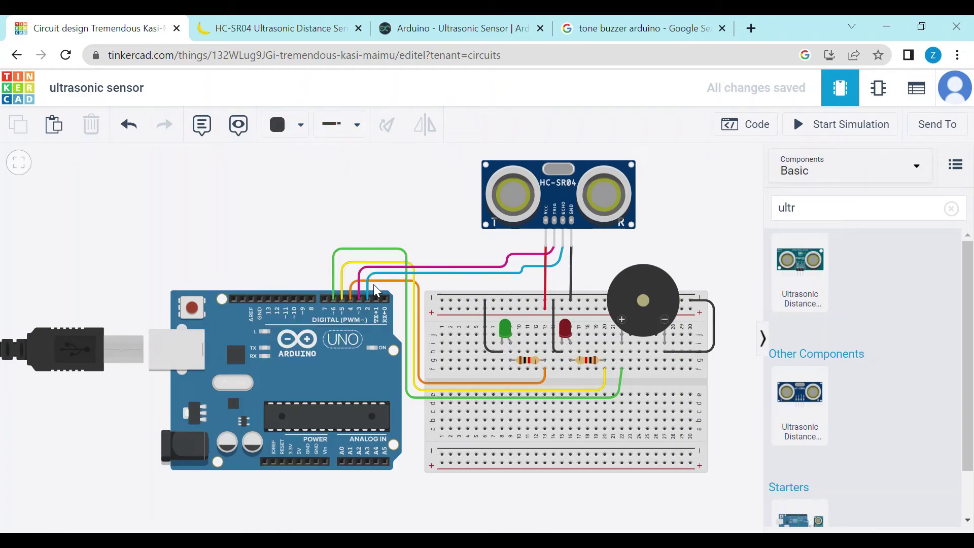
pyautogui.click(451, 301)
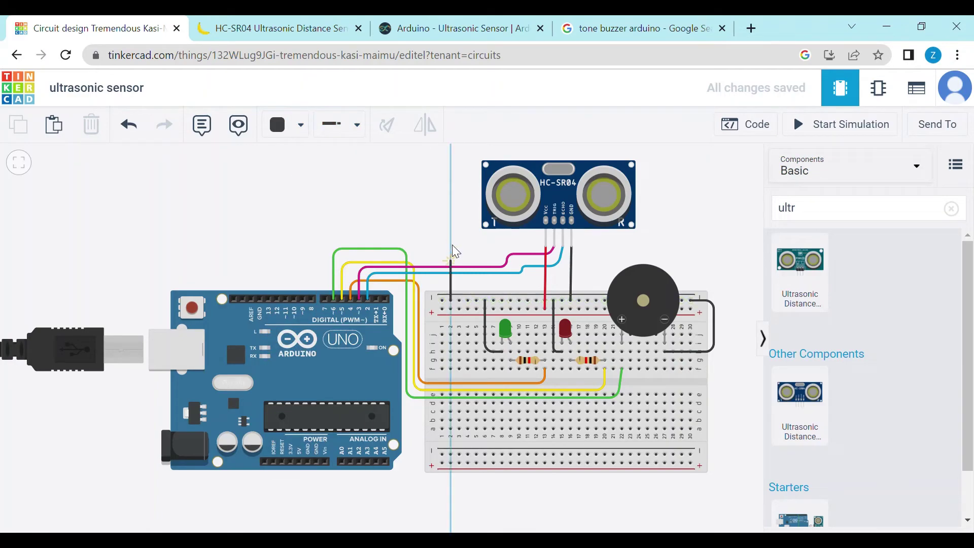
pyautogui.click(452, 207)
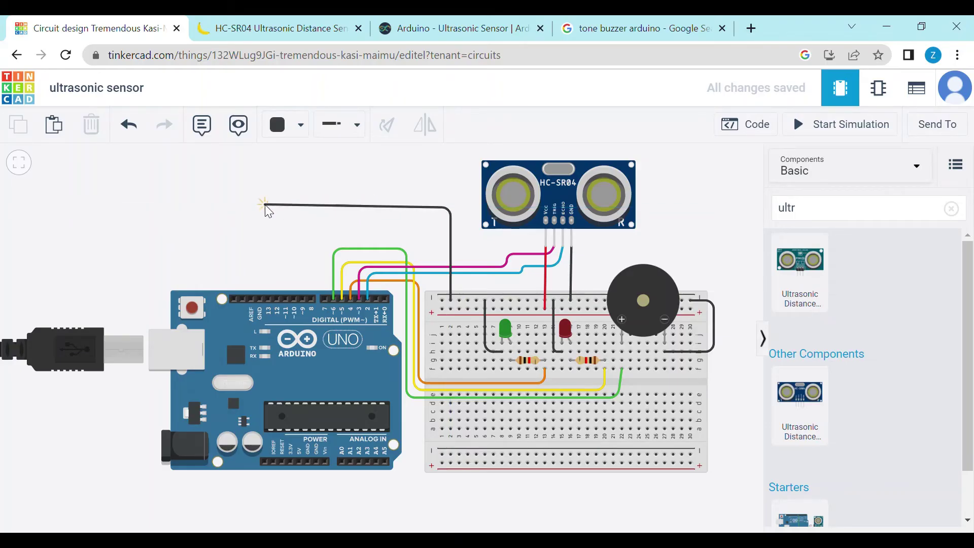
pyautogui.click(263, 206)
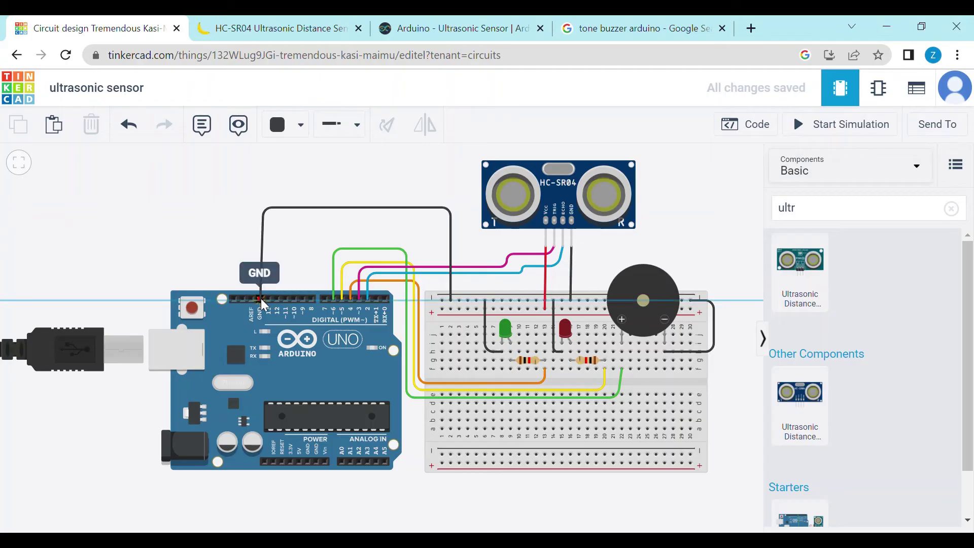
pyautogui.click(261, 298)
pyautogui.moveTo(260, 203); pyautogui.dragTo(254, 202)
pyautogui.click(296, 232)
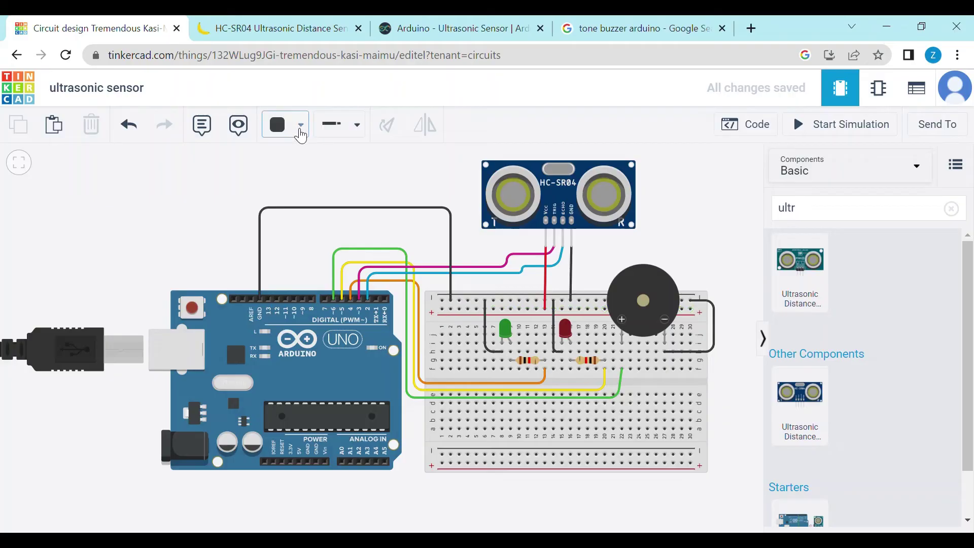
# - Run a red wire from the breadboard's upper positive rail around and below the Arduino to its 5V pin
pyautogui.click(284, 124)
pyautogui.click(302, 200)
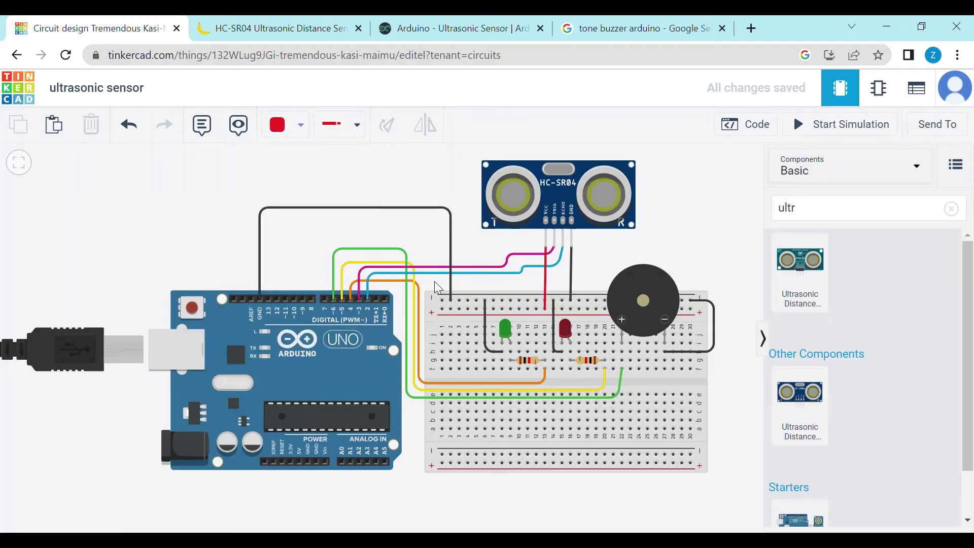
pyautogui.click(442, 309)
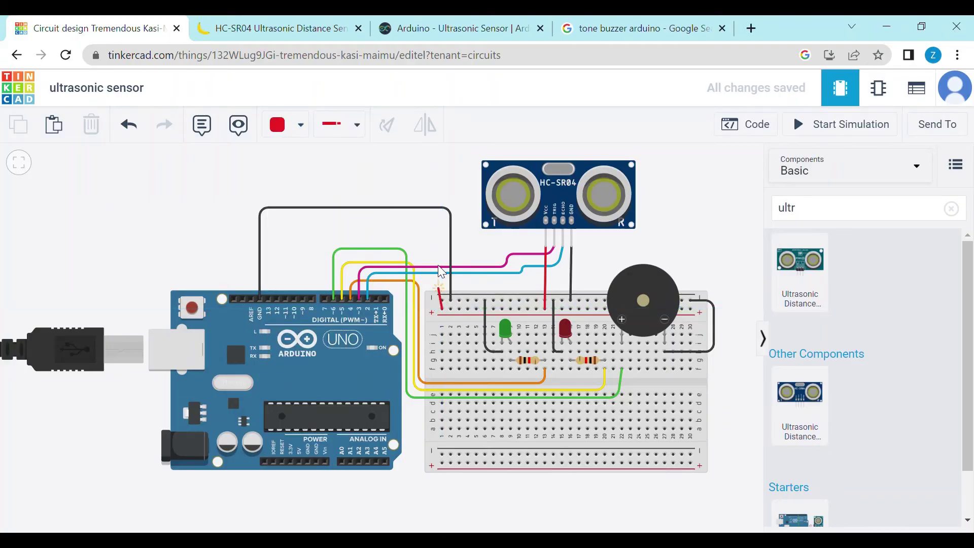
pyautogui.click(442, 221)
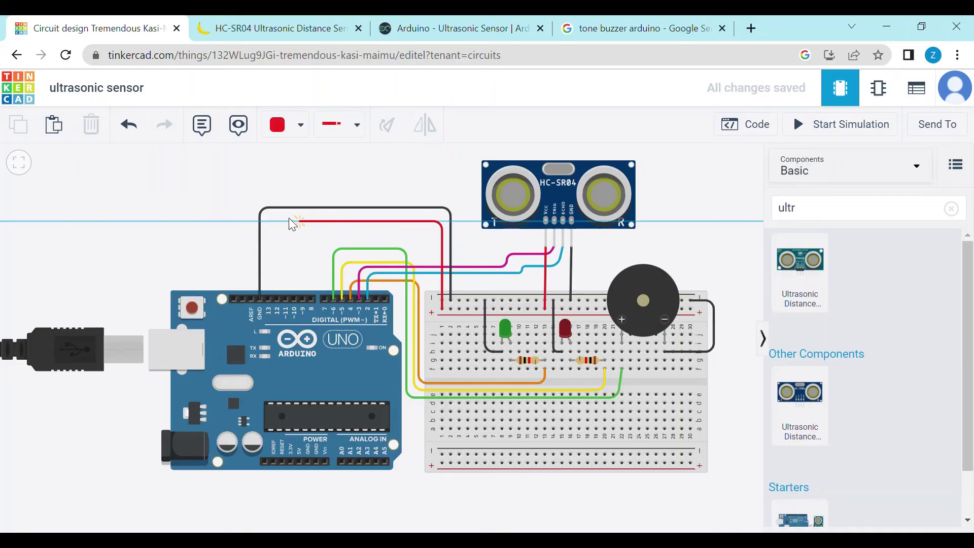
pyautogui.click(243, 221)
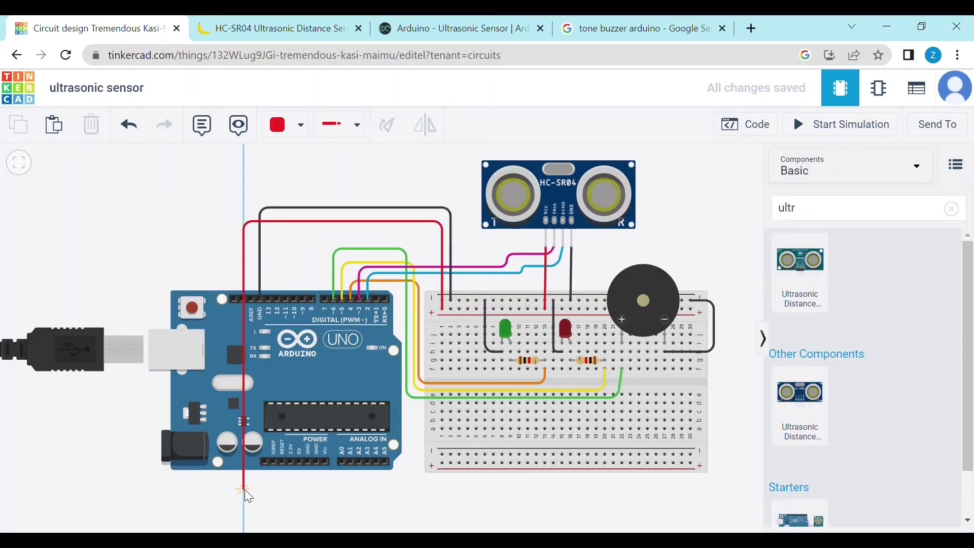
pyautogui.click(244, 489)
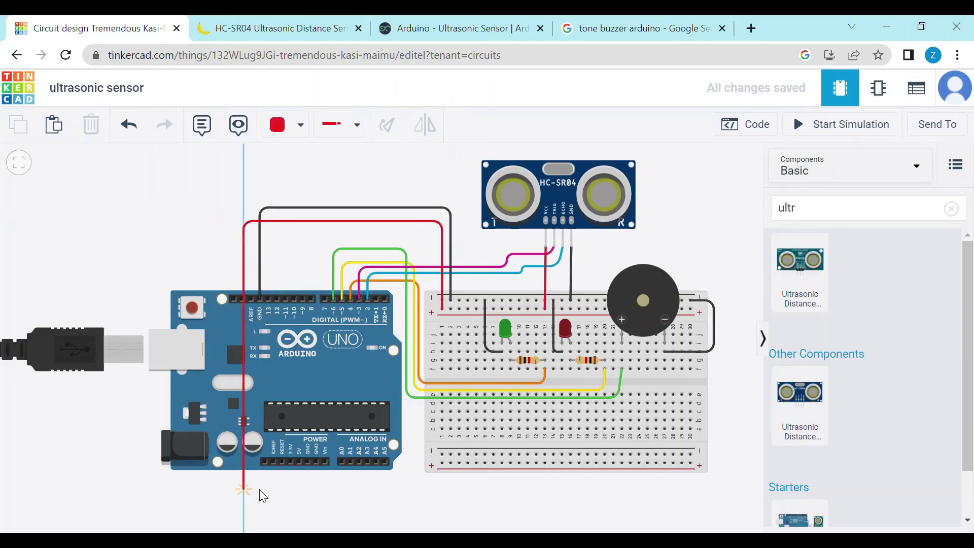
pyautogui.click(296, 489)
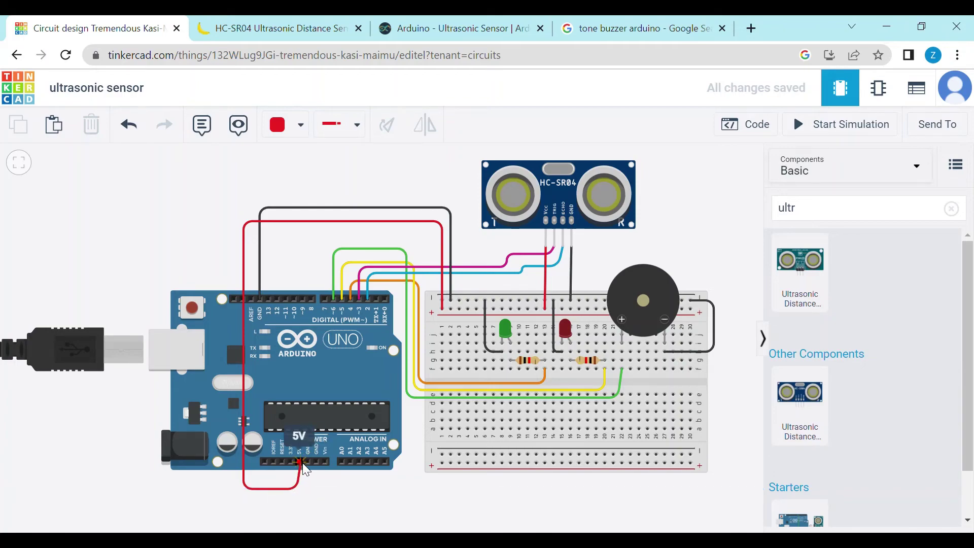
pyautogui.click(300, 463)
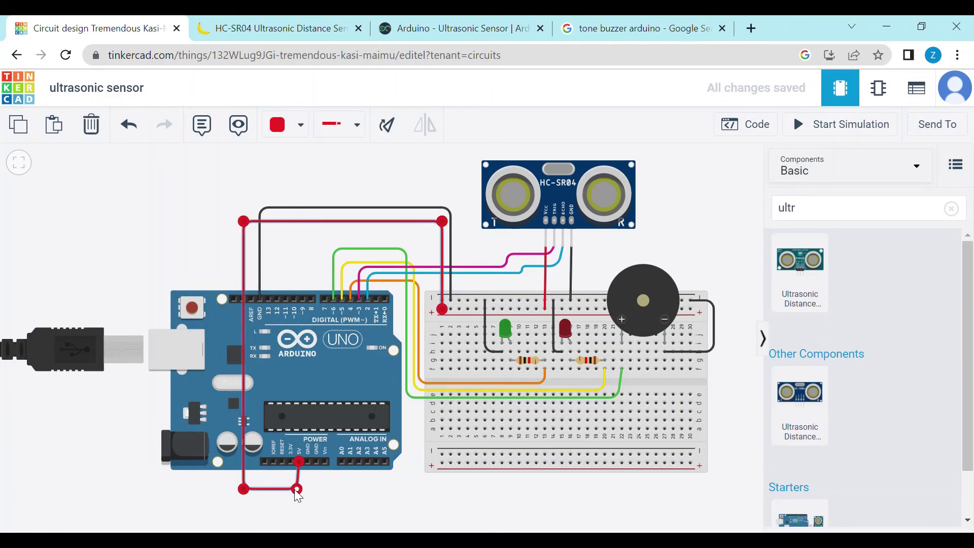
pyautogui.click(351, 501)
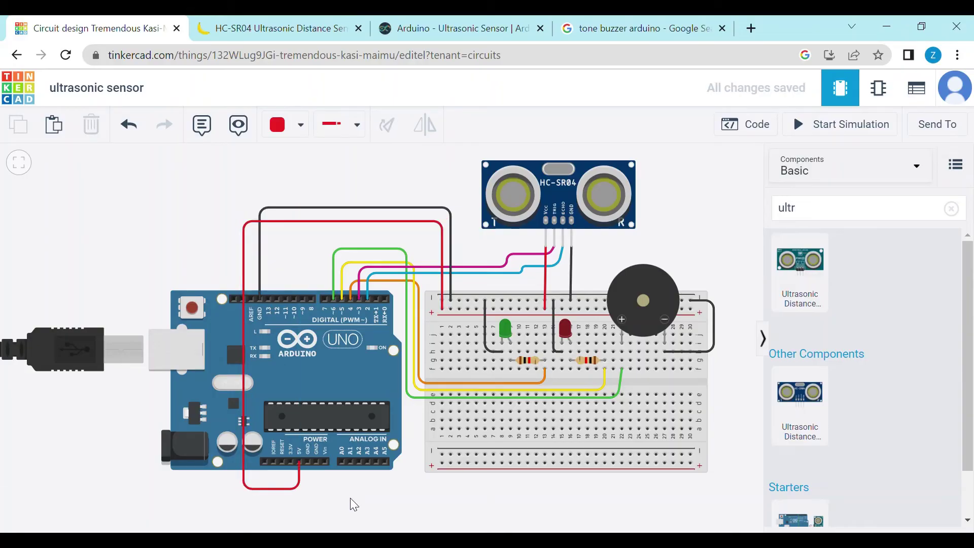
# - Open the Arduino's code editor and switch it from blocks to text mode, accepting the loss of the blocks
pyautogui.click(750, 131)
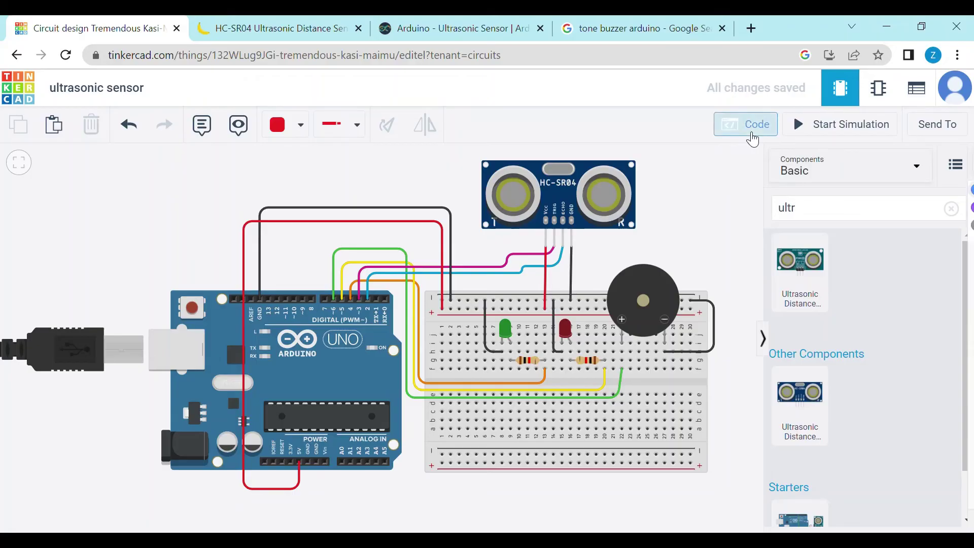
pyautogui.click(578, 172)
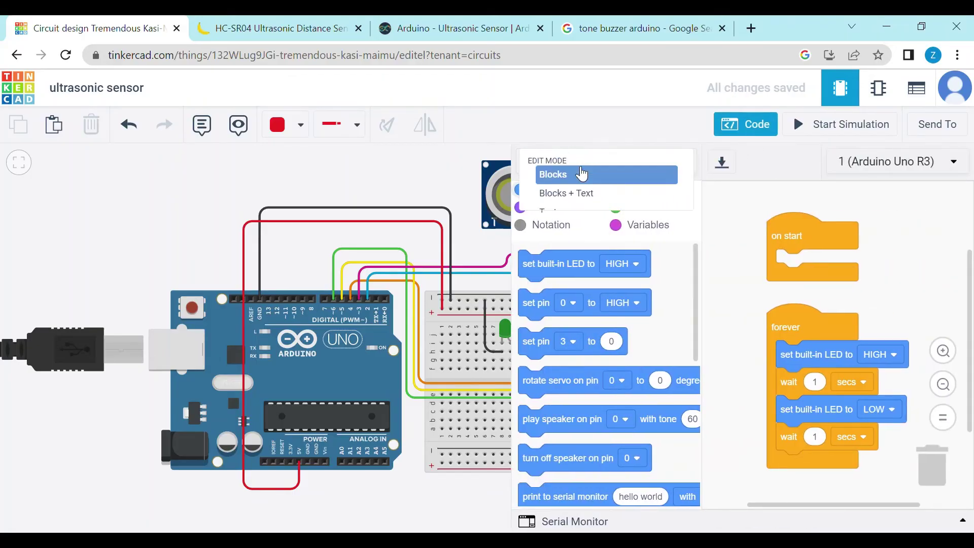
pyautogui.click(568, 214)
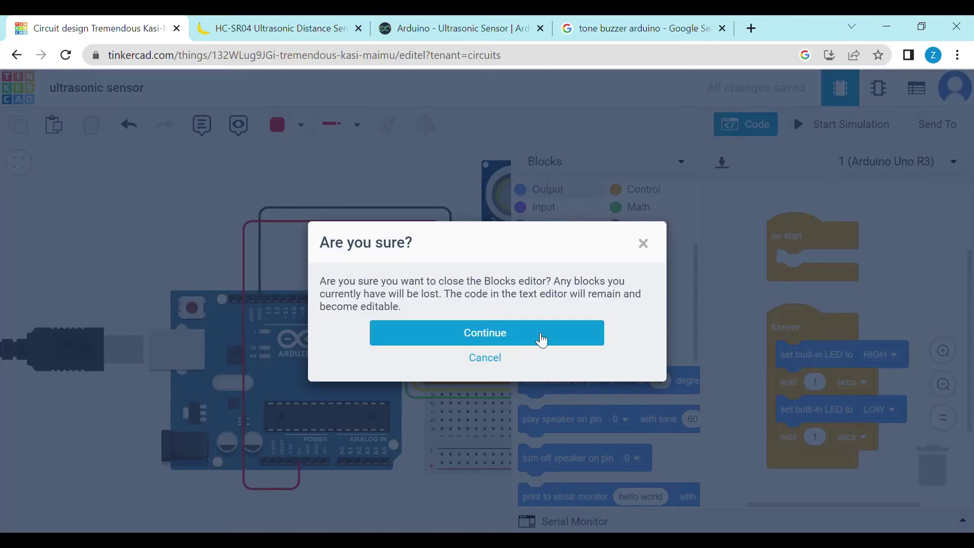
pyautogui.click(539, 336)
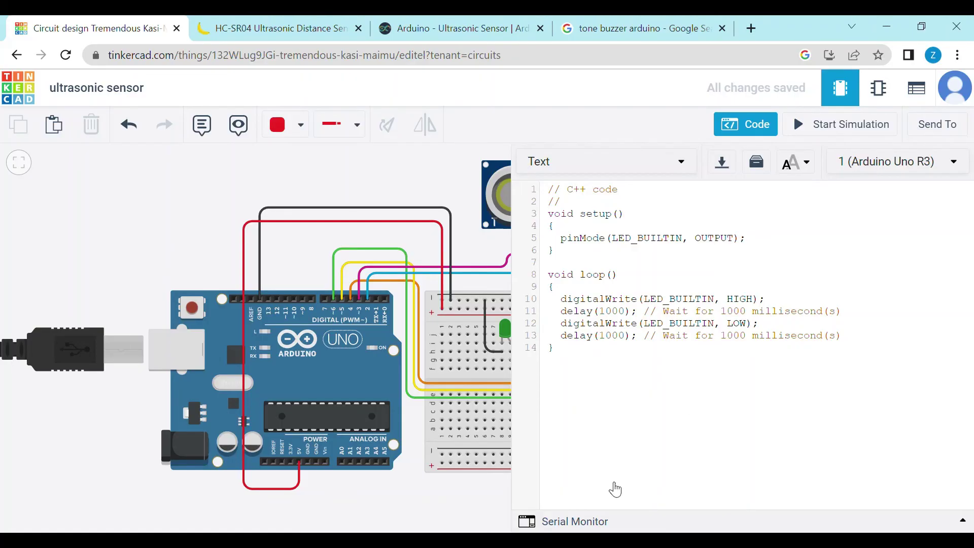
# - Replace the default sketch with the copied ultrasonic detector code: LEDs on pins 4 and 5, echo 2, trigger 3, buzzer 6, threshold 30 cm
pyautogui.moveTo(580, 354); pyautogui.dragTo(557, 193)
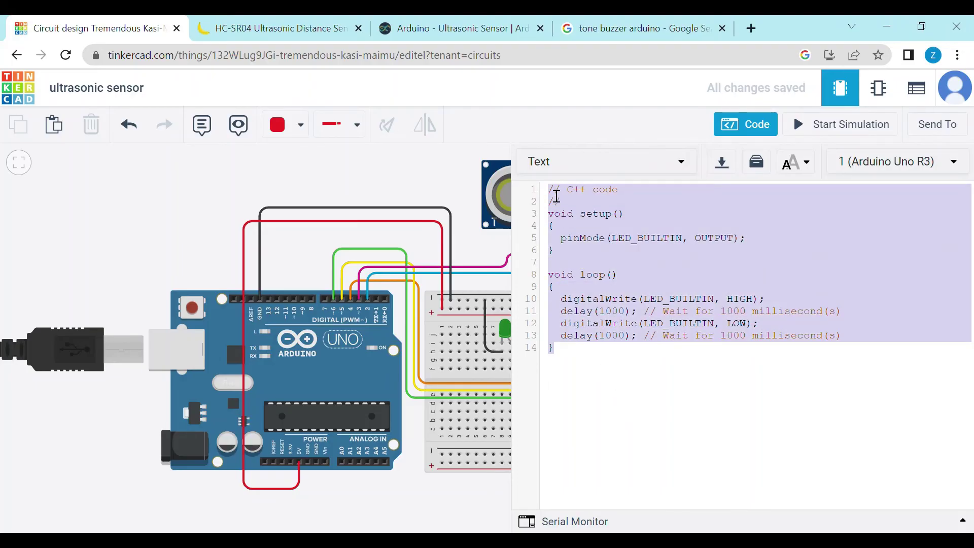
pyautogui.press('BackSpace')
pyautogui.hotkey('ctrl', 'v')
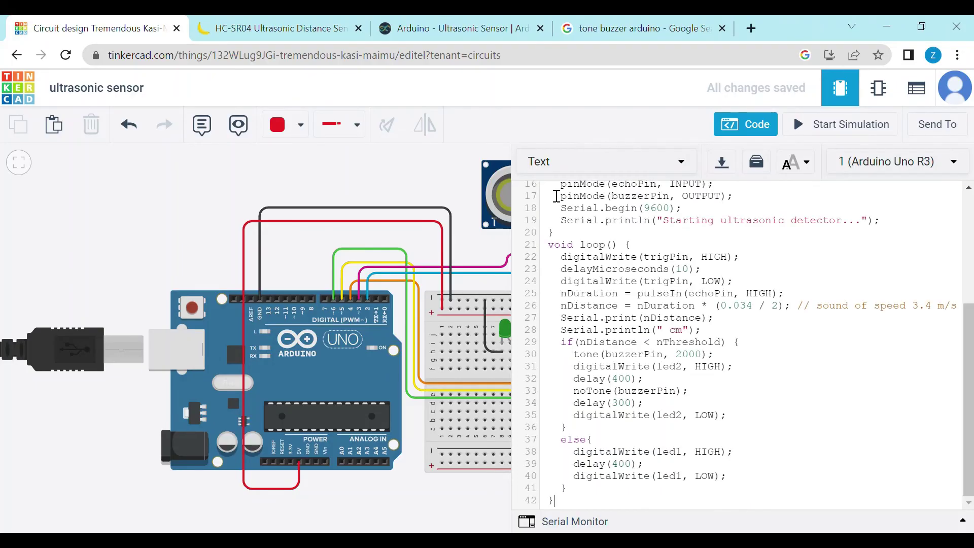
pyautogui.scroll(5, 971, 249)
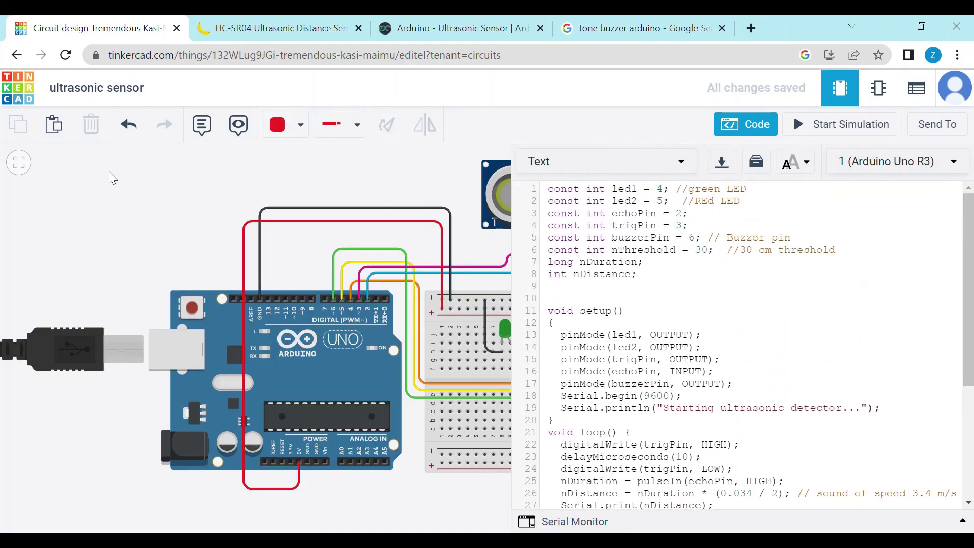
# - Start the simulation and place the ultrasonic sensor's target object about 81 cm away
pyautogui.click(24, 168)
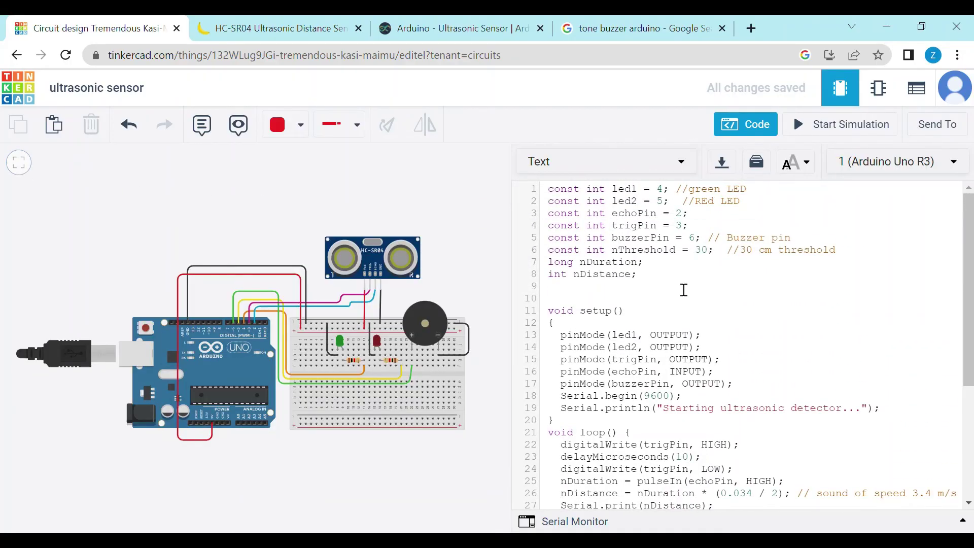
pyautogui.click(826, 132)
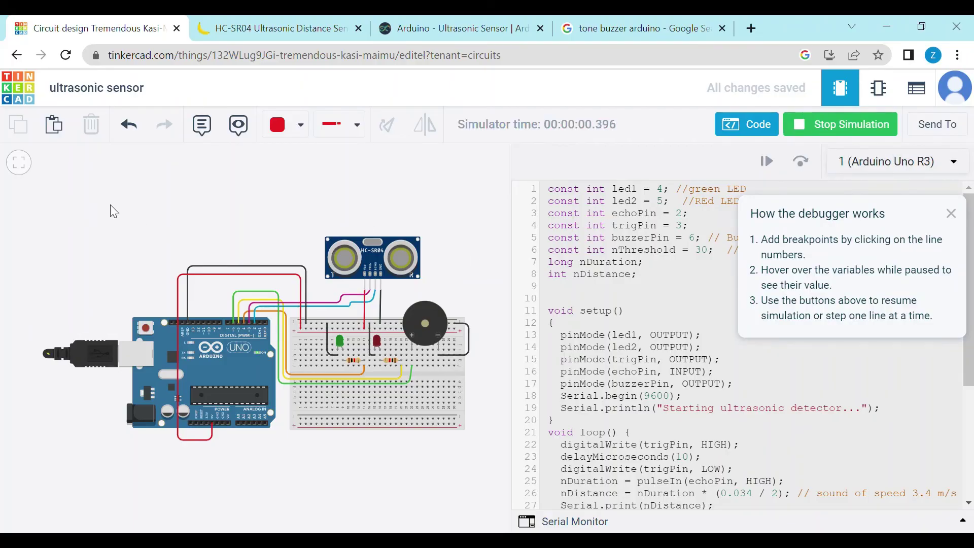
pyautogui.click(372, 244)
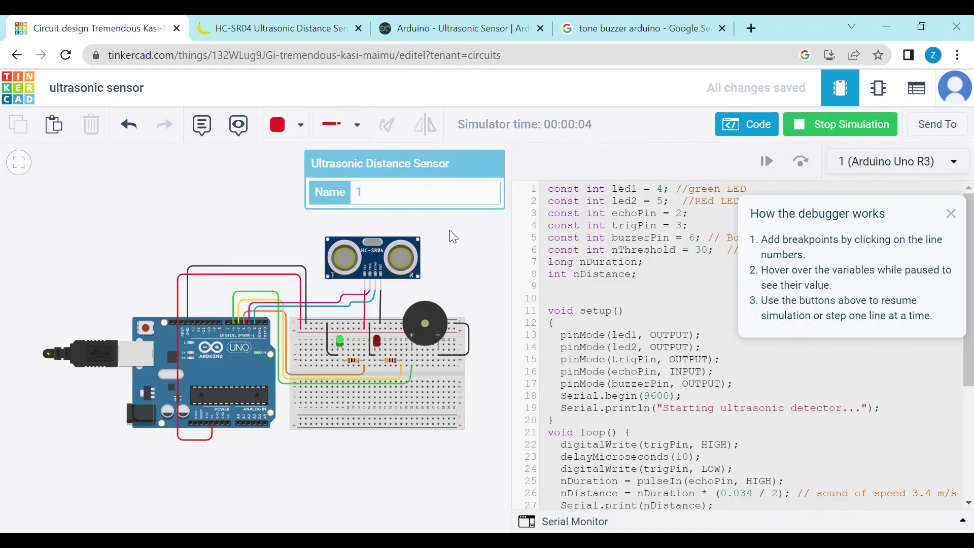
pyautogui.click(369, 245)
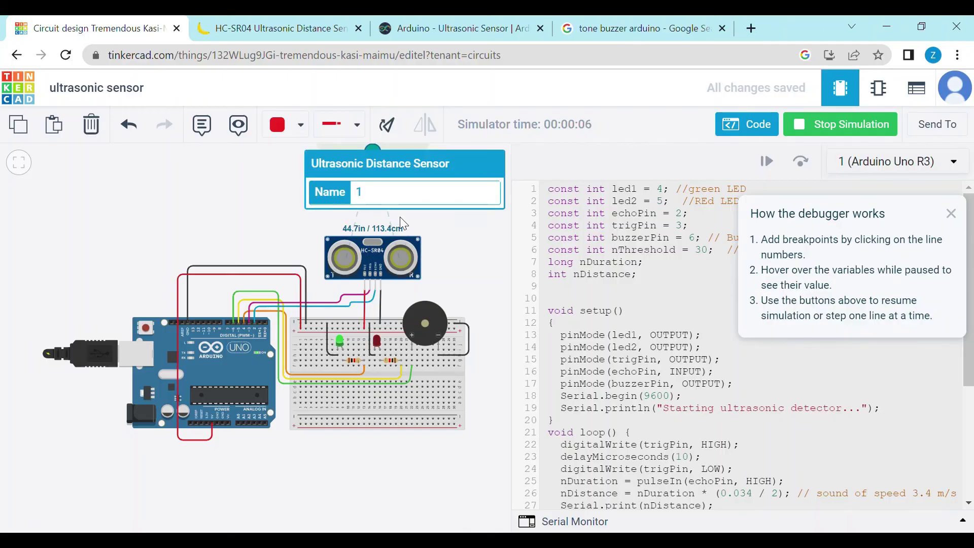
pyautogui.click(448, 264)
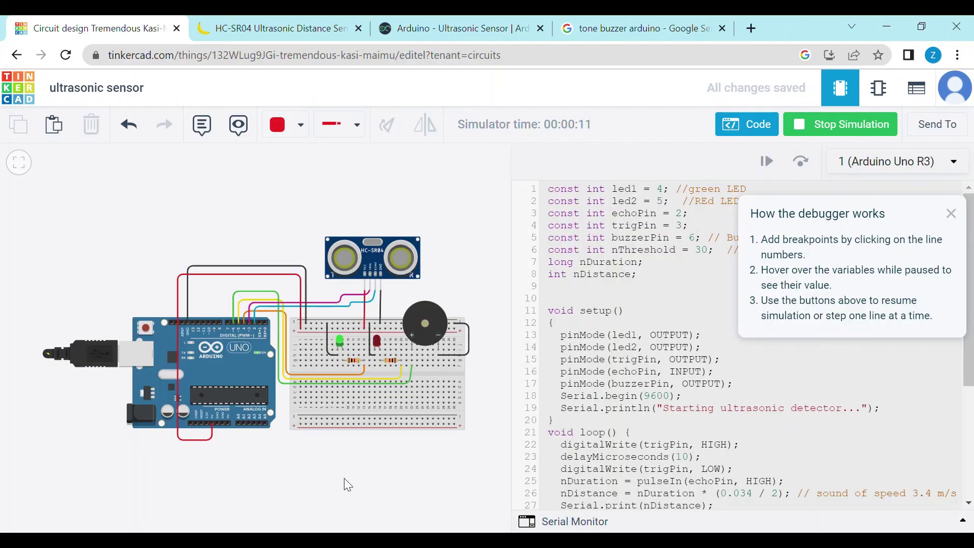
pyautogui.moveTo(344, 478); pyautogui.dragTo(349, 546)
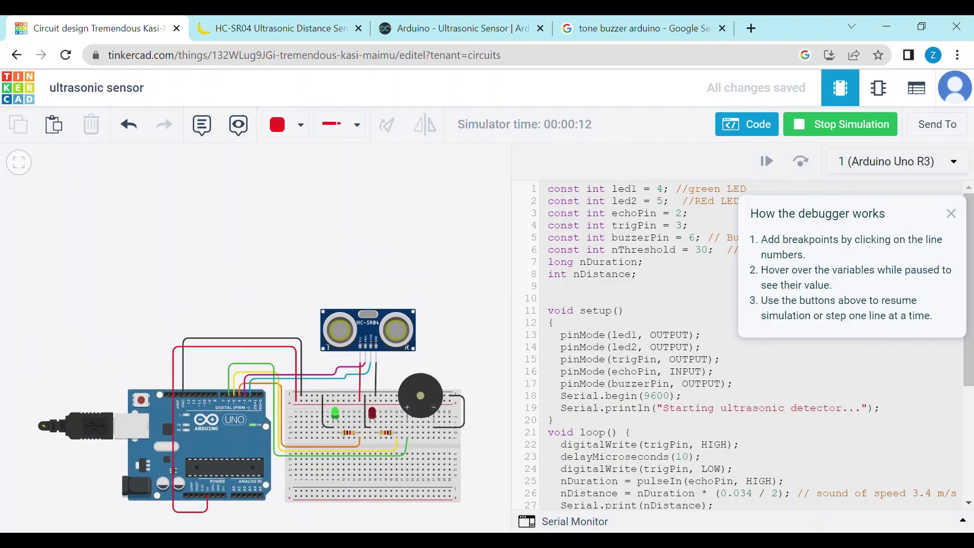
pyautogui.click(361, 315)
pyautogui.moveTo(363, 225); pyautogui.dragTo(366, 239)
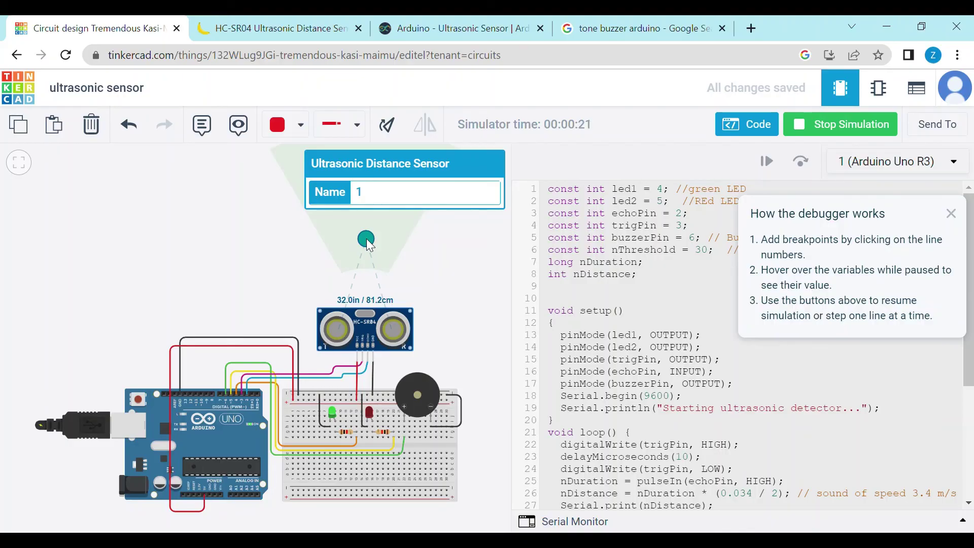
# - Test the alarm by moving the target to about 9 cm from the sensor, out to about 118 cm and back to about 21 cm
pyautogui.moveTo(366, 239); pyautogui.dragTo(365, 275)
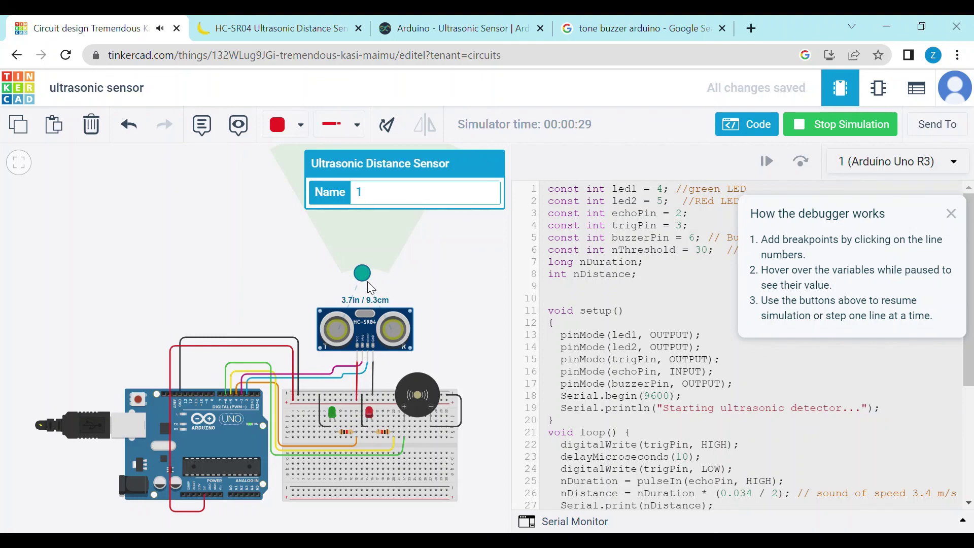
pyautogui.moveTo(363, 273); pyautogui.dragTo(364, 221)
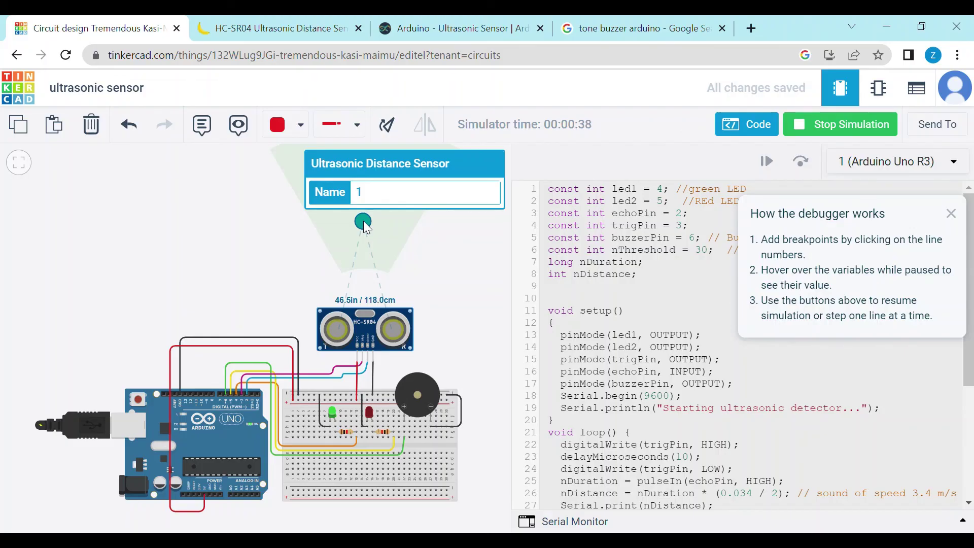
pyautogui.moveTo(366, 227); pyautogui.dragTo(362, 275)
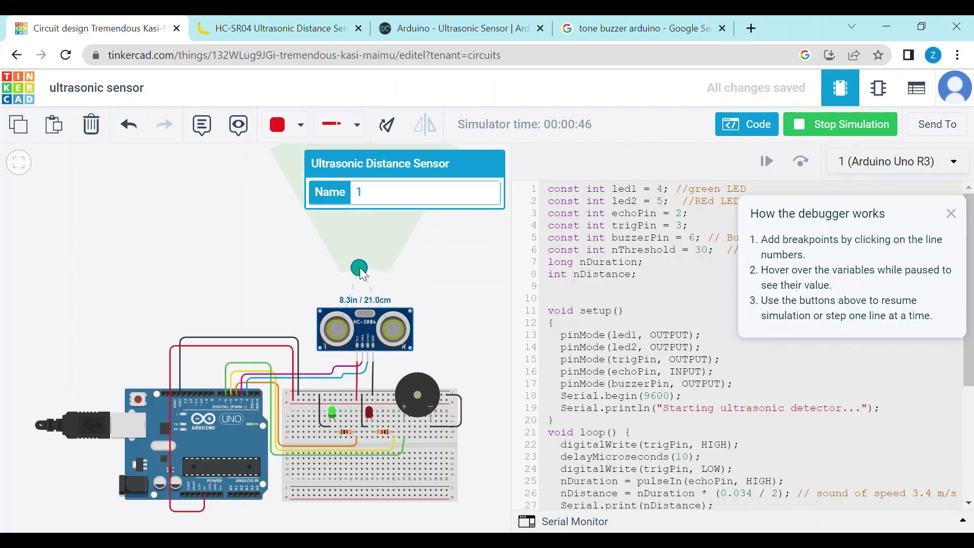